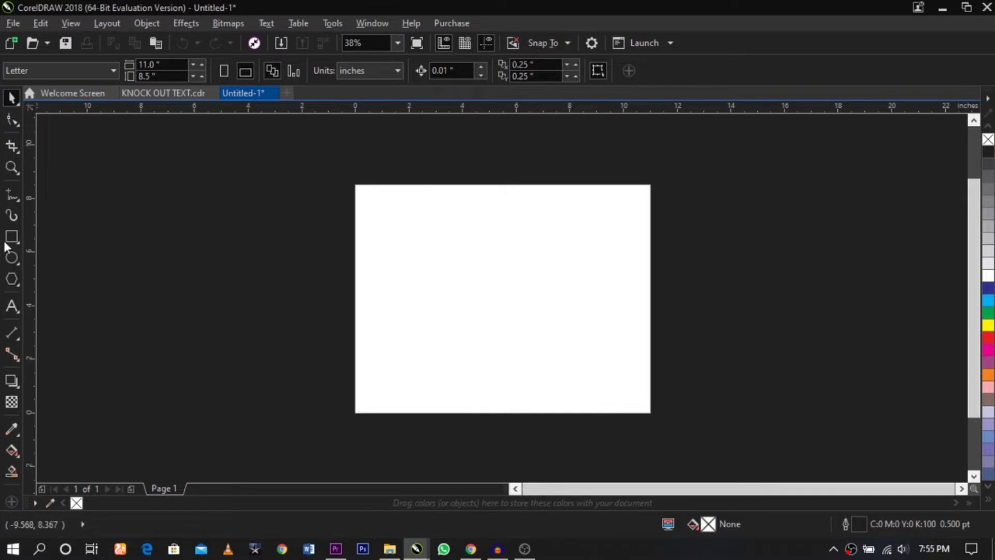
Keep the document units in inches and set the Letter page to landscape orientation
key(ctrl+z)
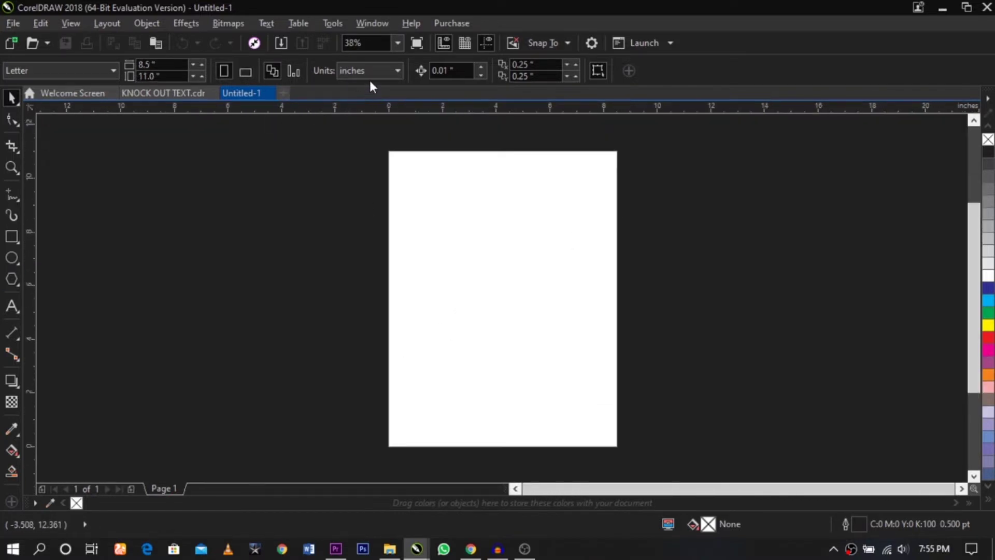
click(372, 71)
click(365, 89)
click(243, 73)
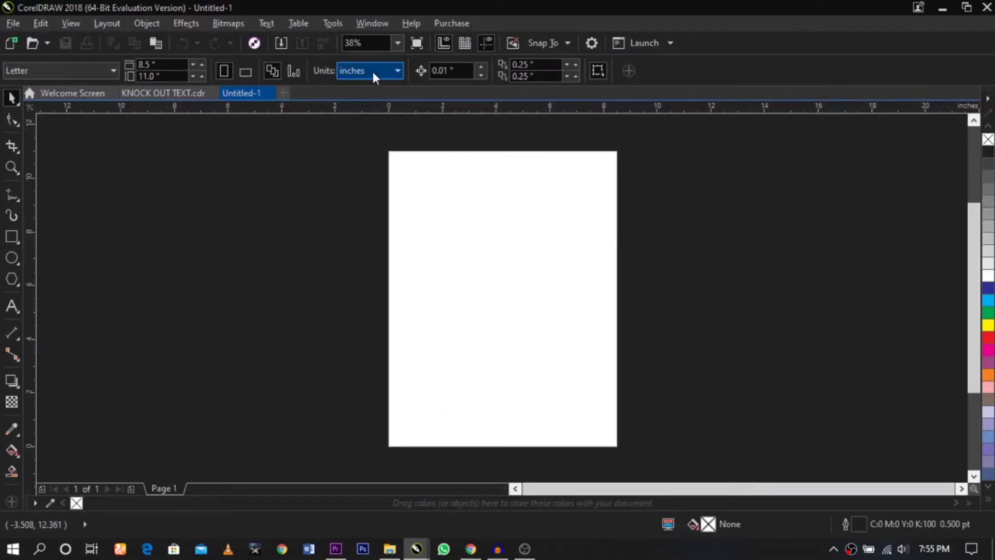
click(371, 71)
click(306, 92)
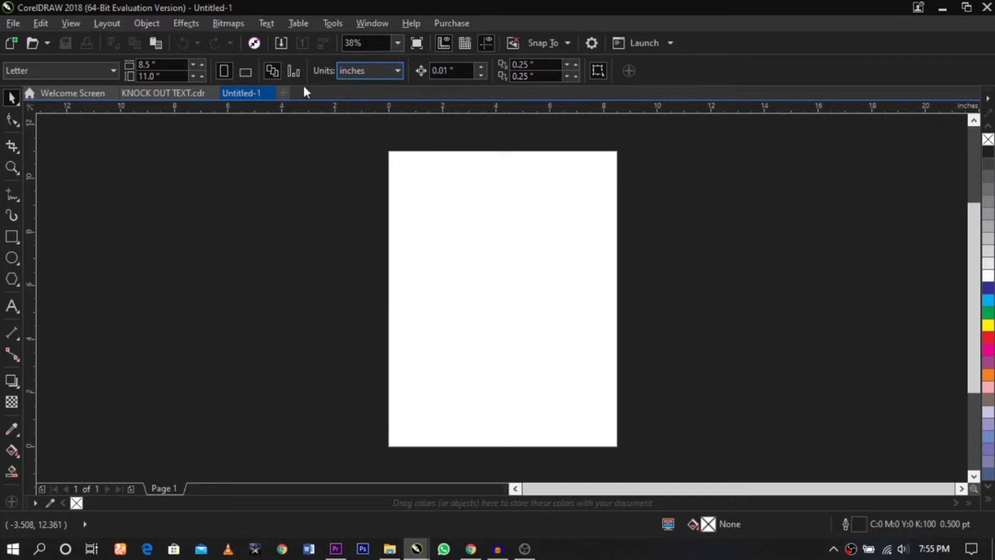
click(245, 72)
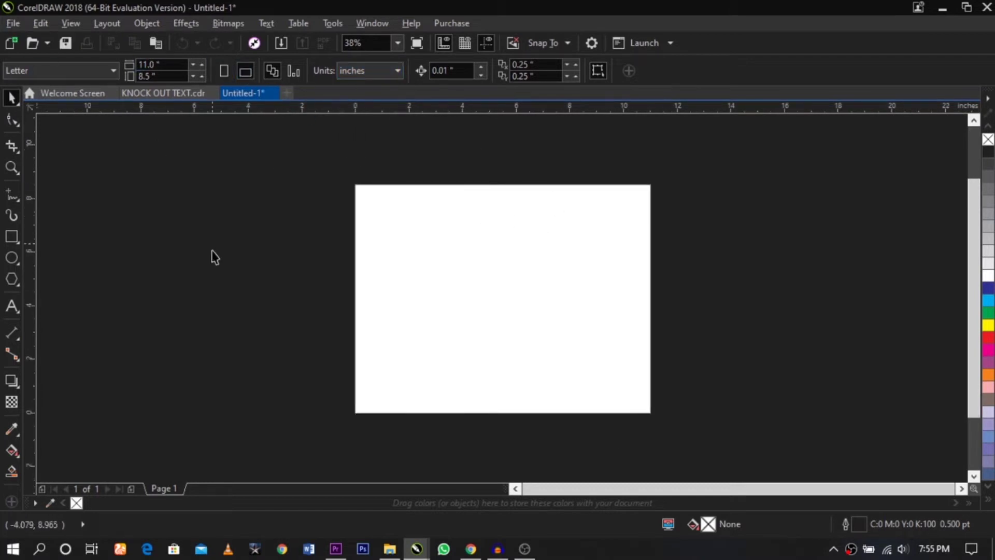
scroll(456, 307, up, 3)
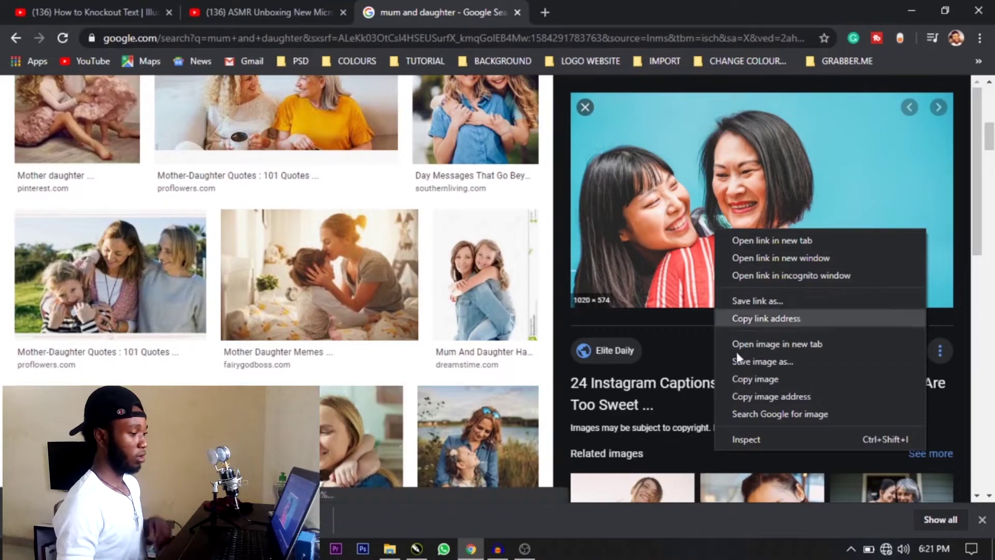
Copy the mother-and-daughter photo with the blue background from the image search and paste it into the CorelDRAW page
click(746, 379)
click(911, 12)
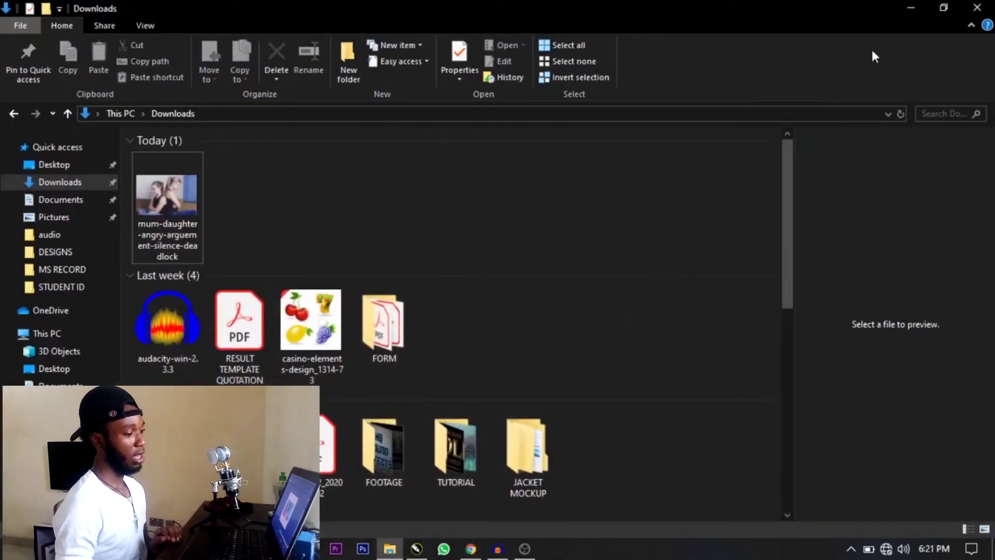
click(901, 11)
key(ctrl+v)
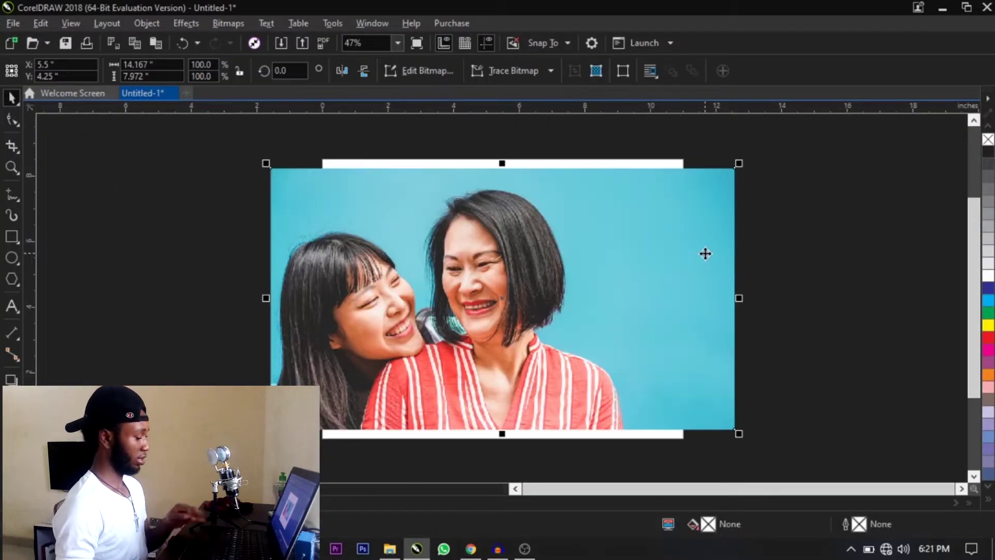
Scale the pasted photo down to about 8.29 by 4.67 inches, centred on the page
drag(739, 433, 643, 409)
click(116, 226)
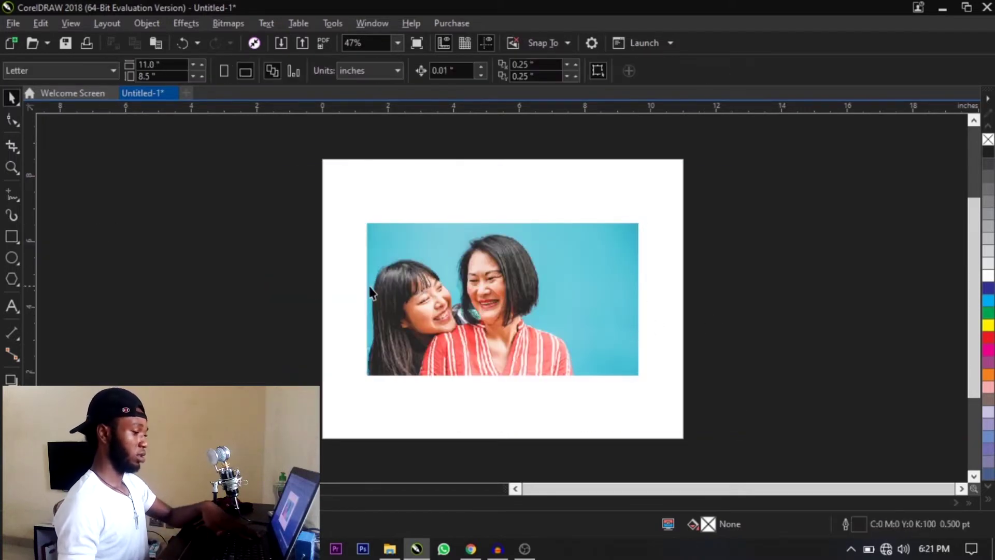
click(582, 300)
scroll(584, 304, up, 2)
scroll(583, 303, down, 2)
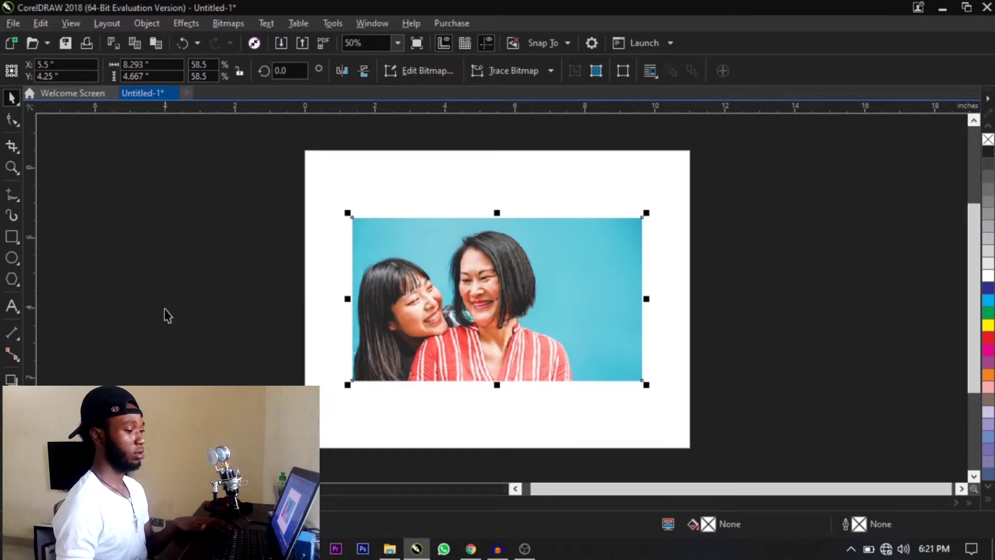
Create an 11 by 8.5 inch rectangle matching the page, behind the photo
click(164, 313)
double_click(12, 237)
key(space)
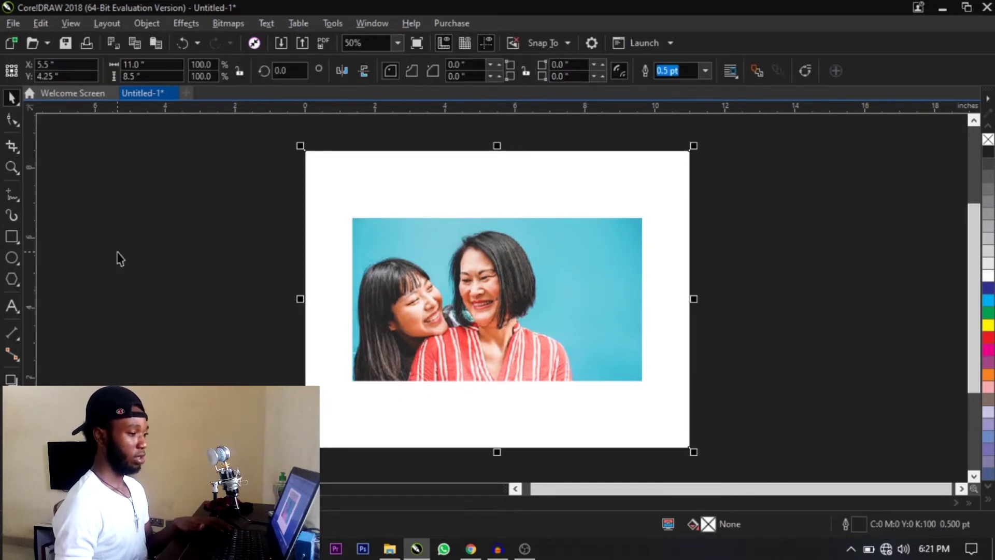
key(shift+F4)
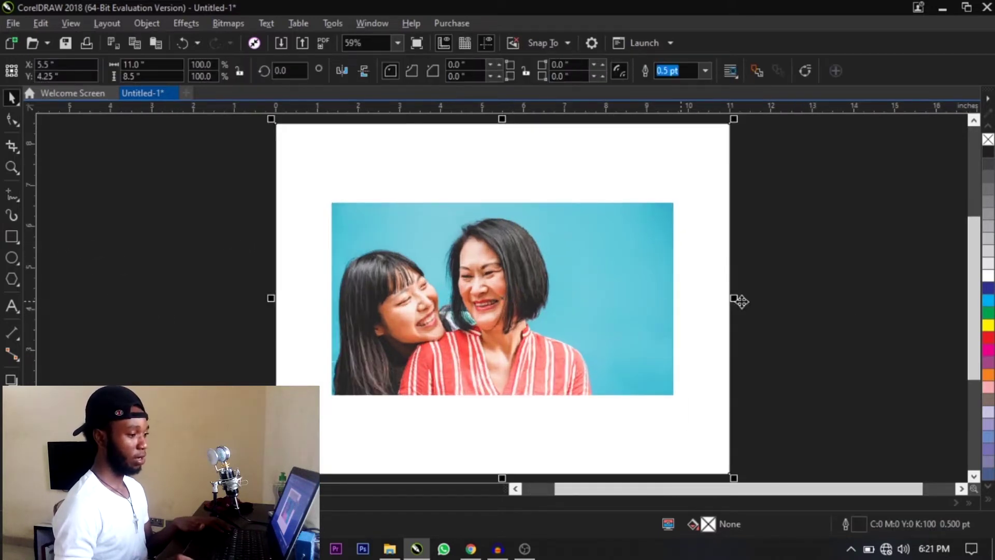
Try to PowerClip the photo inside the page-sized rectangle, shifted toward its upper edge
click(668, 311)
drag(667, 241, 665, 178)
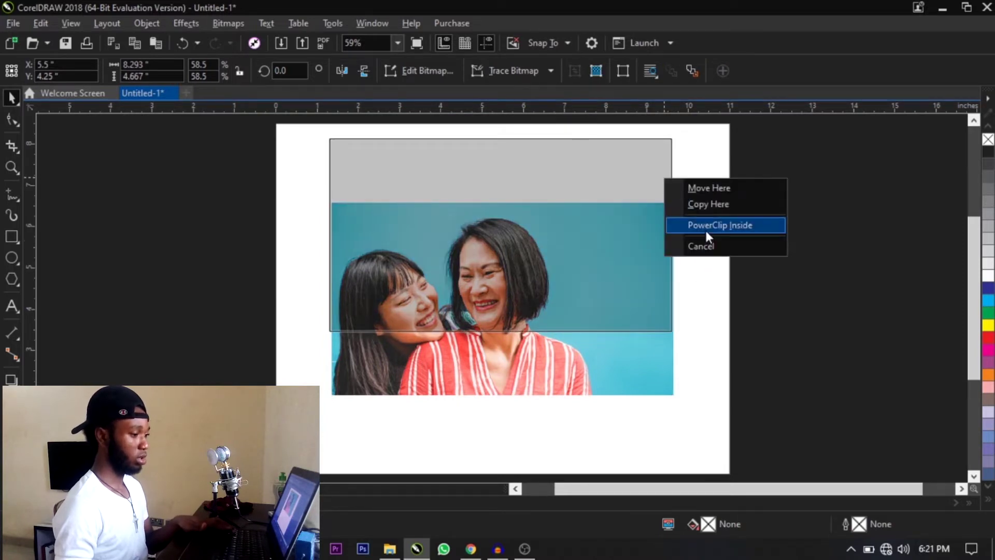
click(706, 231)
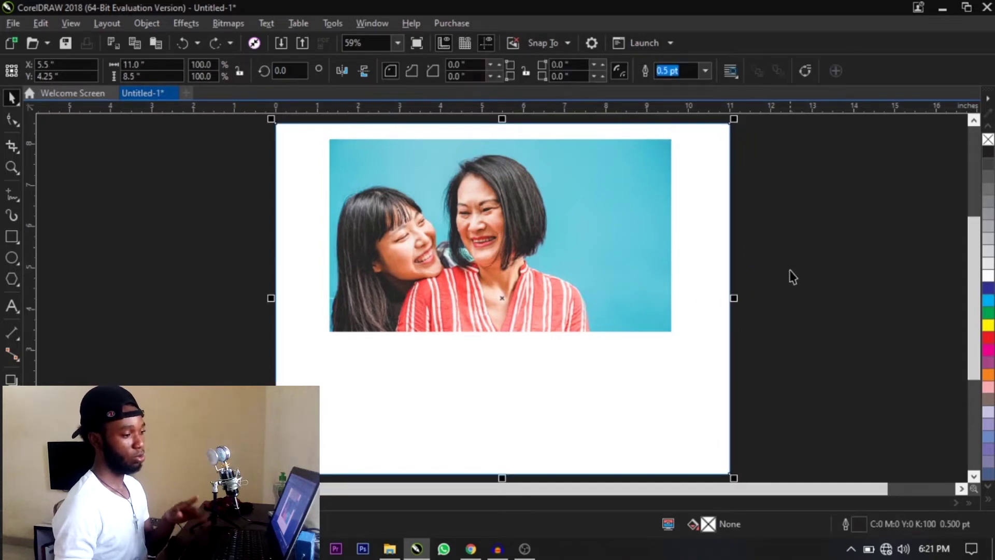
Undo the photo's clipping and PowerClip it inside the page-sized rectangle again
key(ctrl+z)
drag(621, 284, 644, 176)
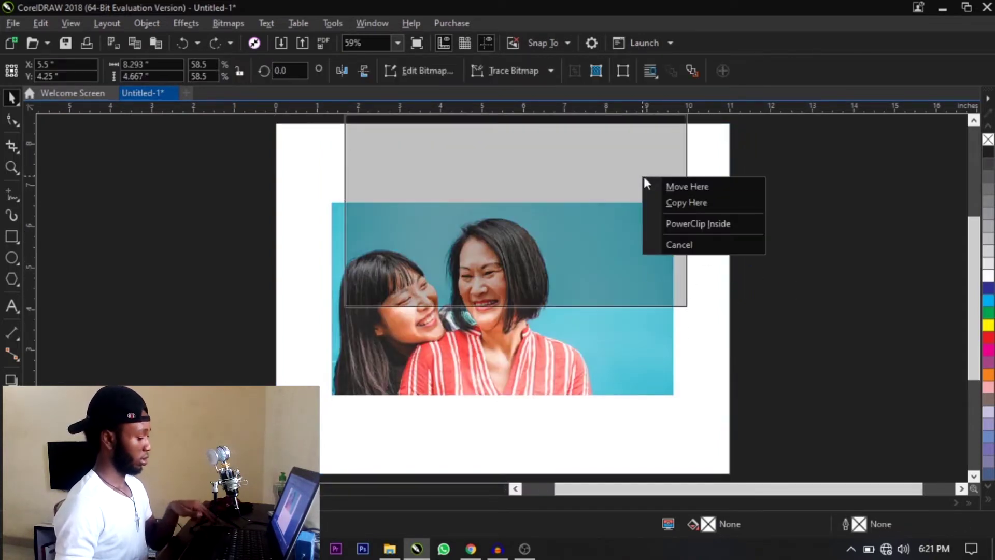
click(656, 226)
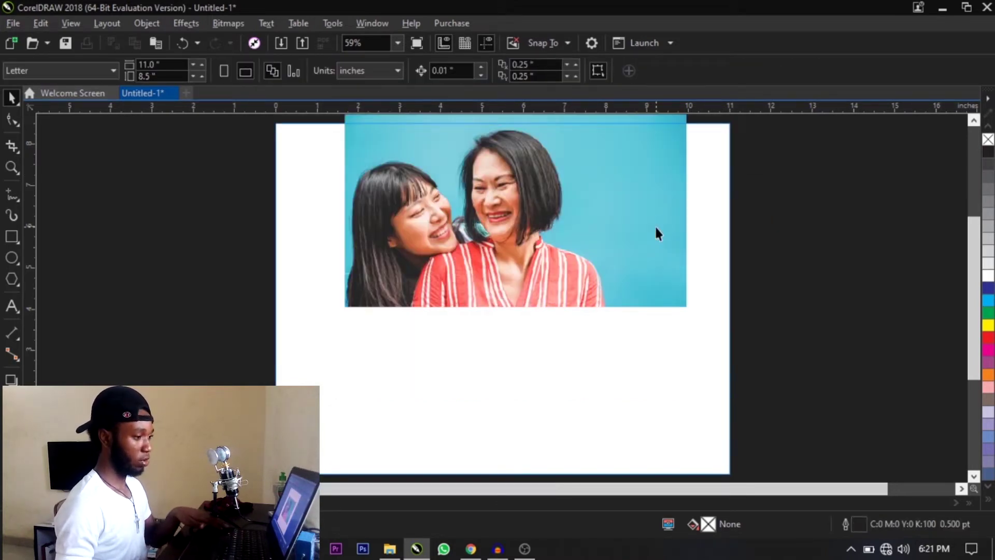
Move the clipped photo to the middle of the frame and enlarge it past the frame's side edges
click(641, 241)
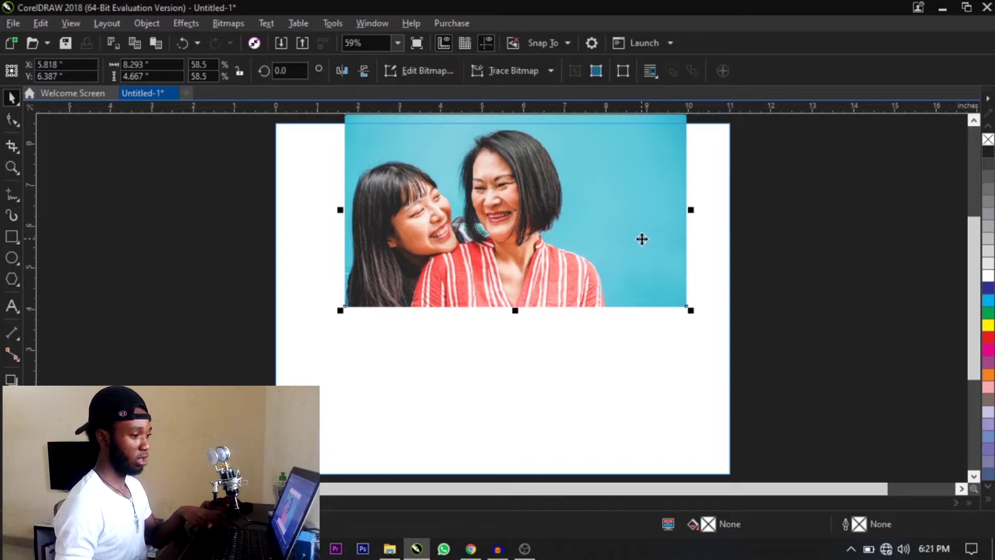
drag(641, 239, 633, 323)
drag(683, 193, 820, 112)
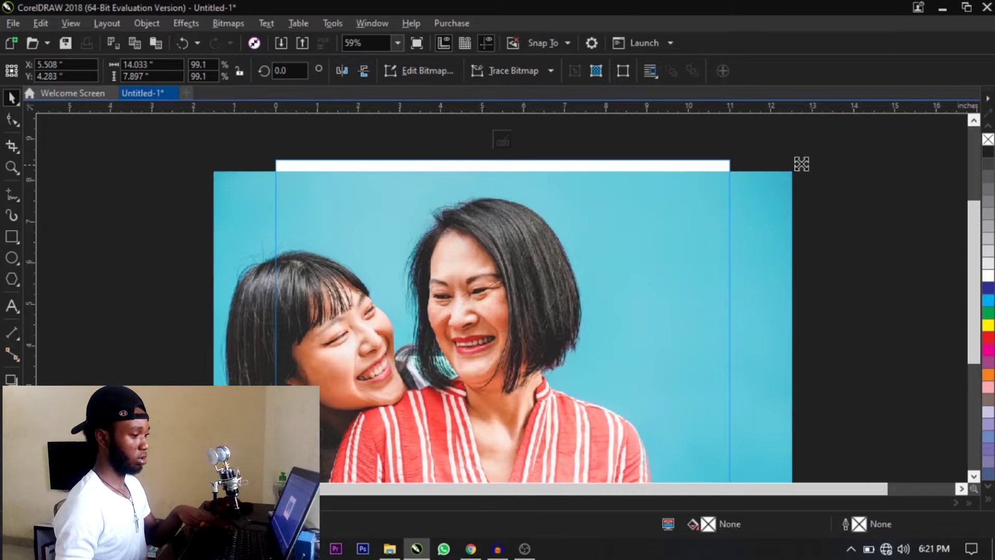
drag(800, 164, 811, 152)
Undo the photo's enlargement, then take the photo out of the frame and delete the empty page-sized rectangle
scroll(547, 204, down, 2)
key(ctrl+z)
key(ctrl+z)
key(ctrl+z)
key(ctrl+z)
key(ctrl+z)
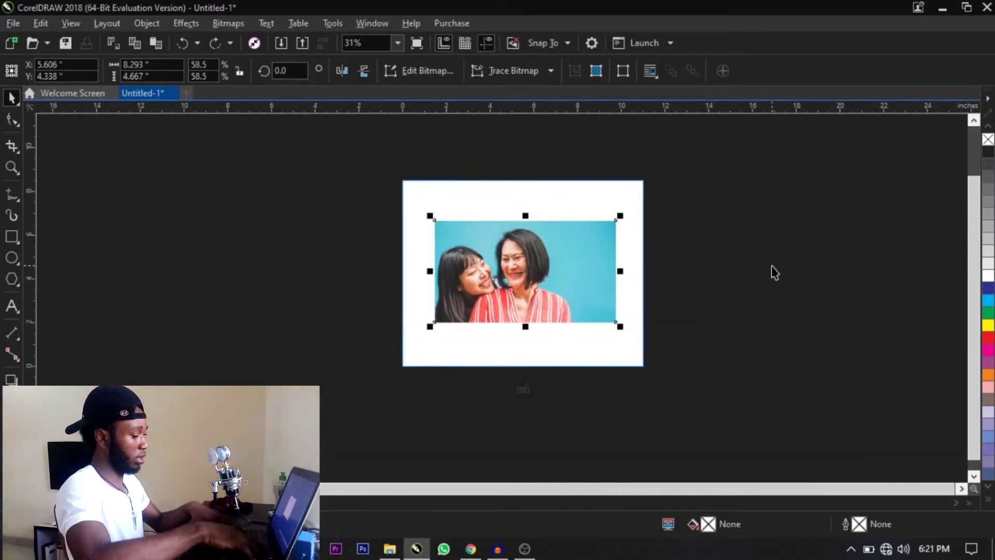
key(ctrl+z)
key(ctrl+z)
click(540, 245)
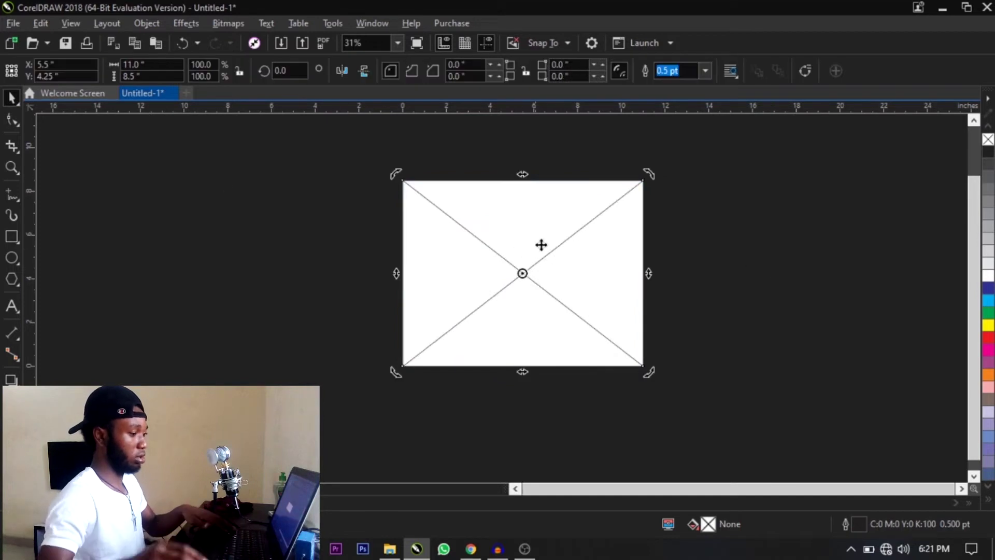
key(Delete)
Set a custom page size of 9 inches wide by 4 inches high
click(163, 65)
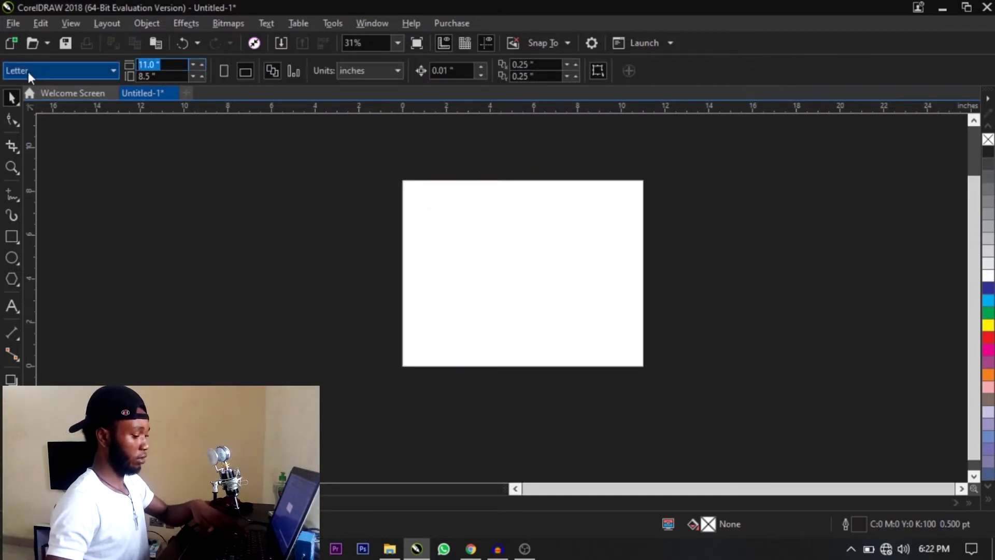
text(9)
key(Tab)
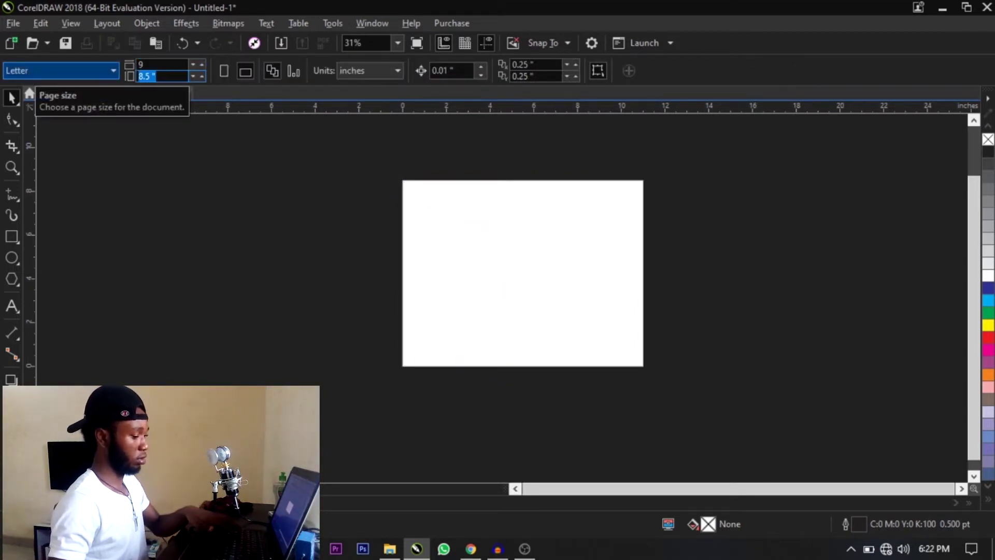
text(3)
key(Return)
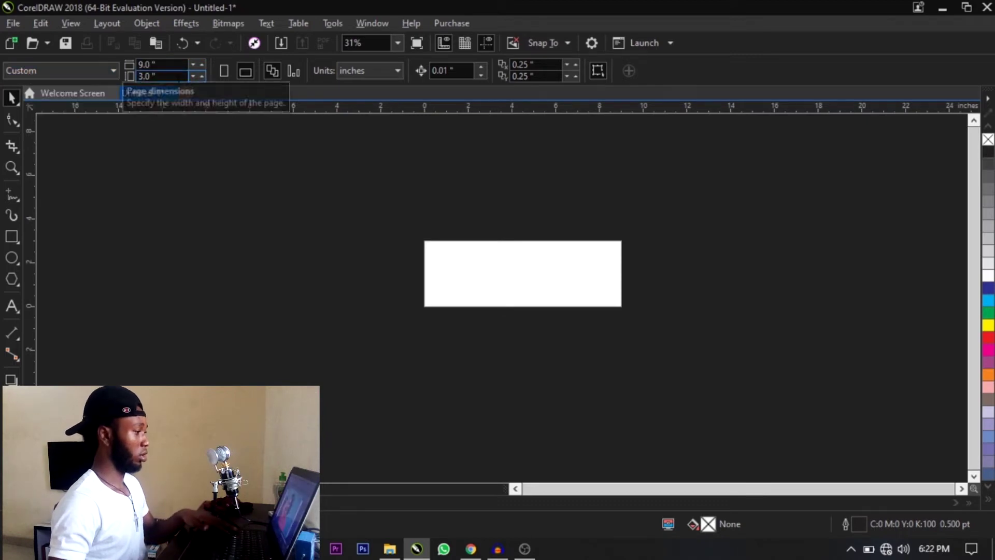
text(4)
key(Return)
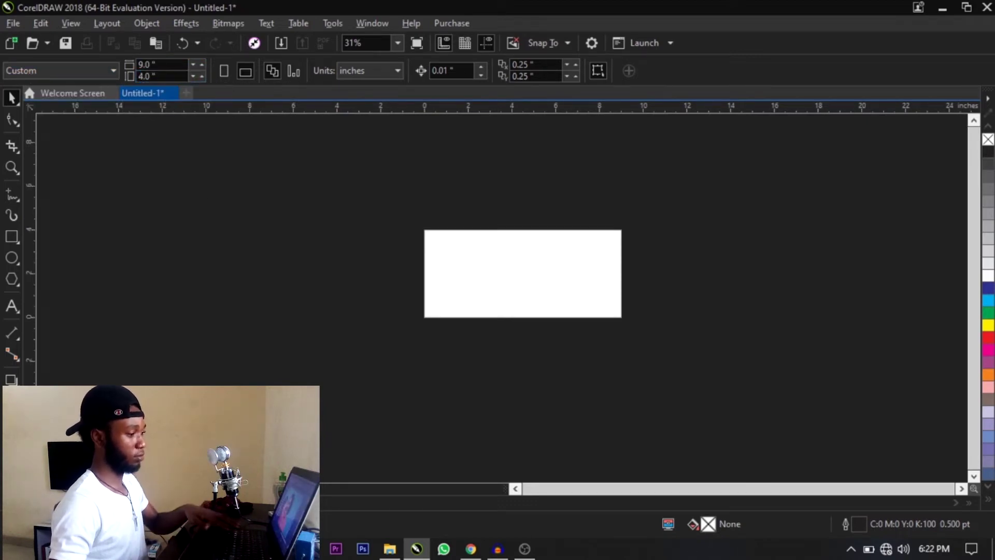
Paste the photo onto the page and set the page width to 8 inches
key(ctrl+v)
key(F4)
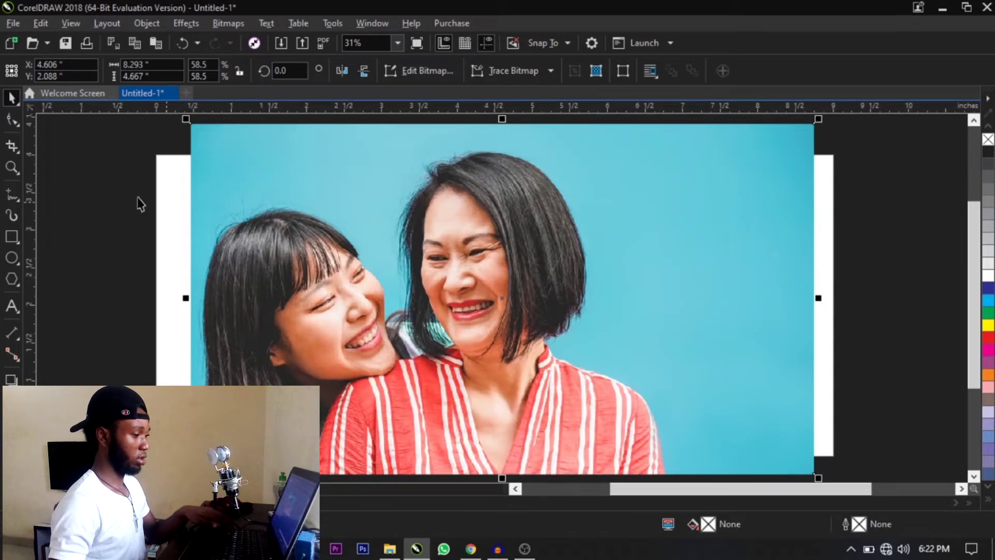
key(Escape)
drag(158, 65, 113, 66)
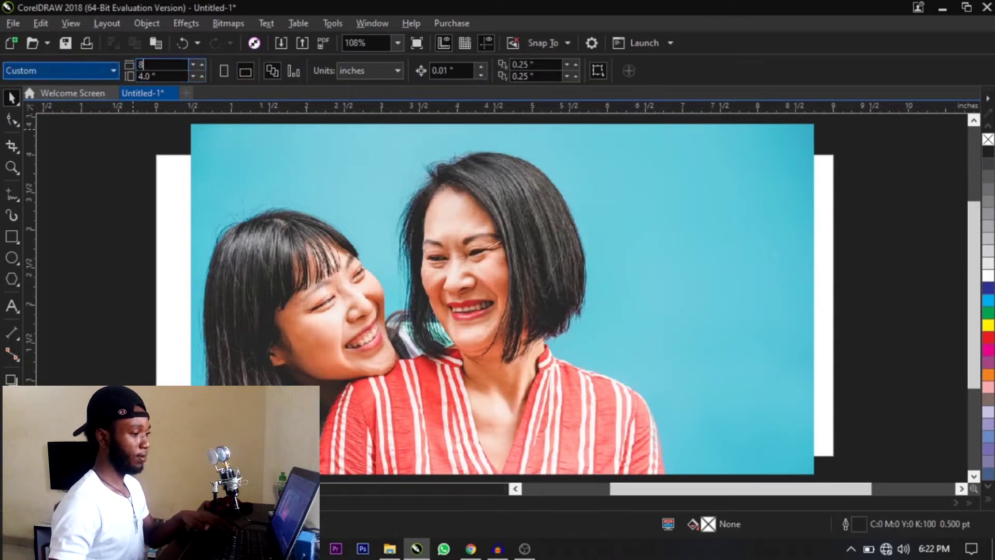
text(8)
key(Return)
Scale the photo down to about 7.02 by 3.95 inches so it nearly fits the page height
scroll(487, 212, down, 3)
click(384, 334)
drag(342, 340, 364, 324)
key(z)
drag(322, 171, 708, 366)
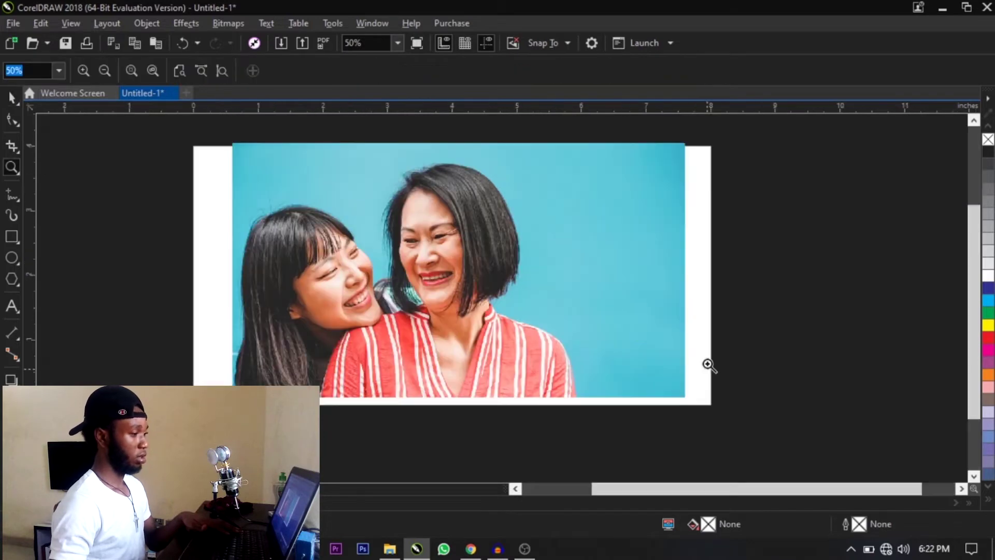
Create a page-sized rectangle of 8 by 4 inches behind the photo
key(space)
right_click(547, 302)
key(Escape)
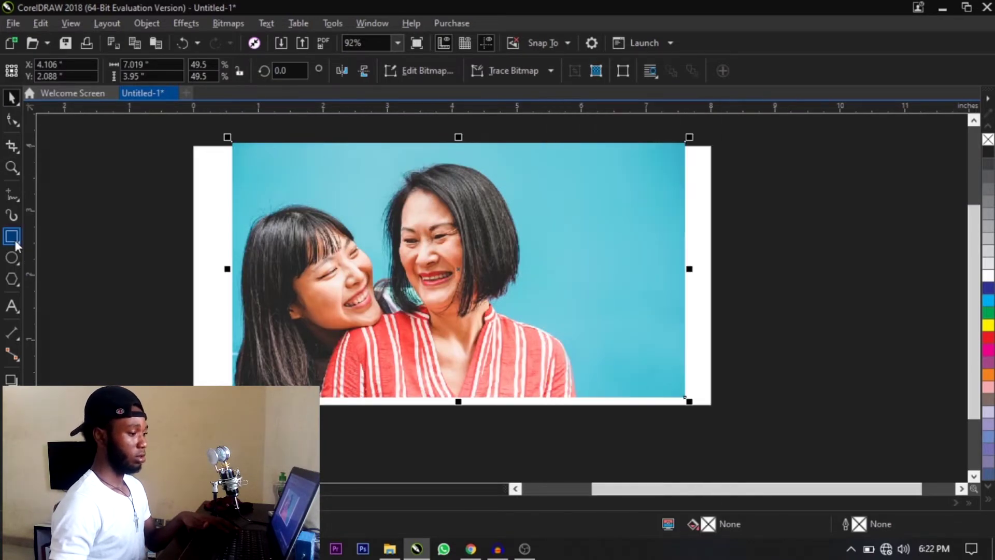
double_click(12, 237)
key(space)
key(Escape)
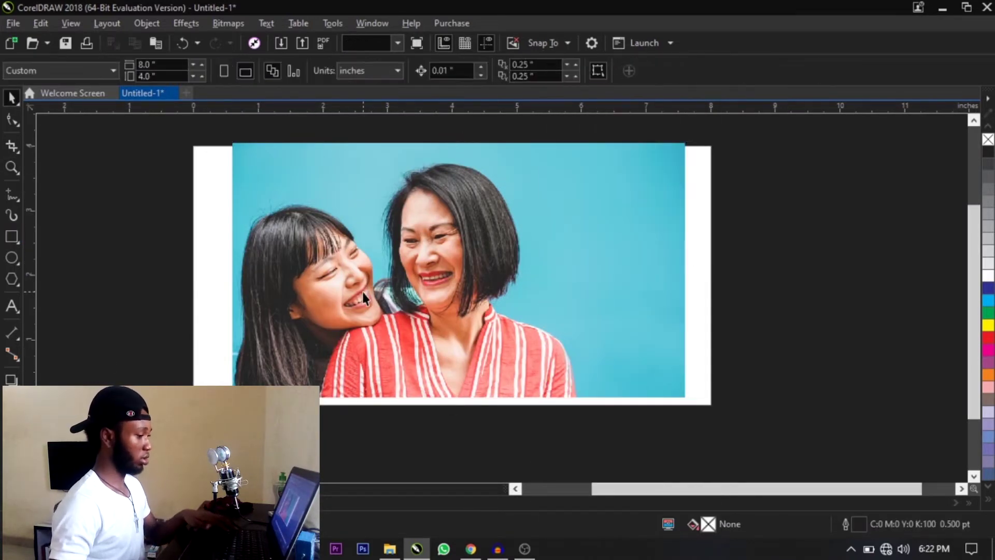
PowerClip the photo inside the page-sized rectangle
right_click(362, 291)
click(430, 115)
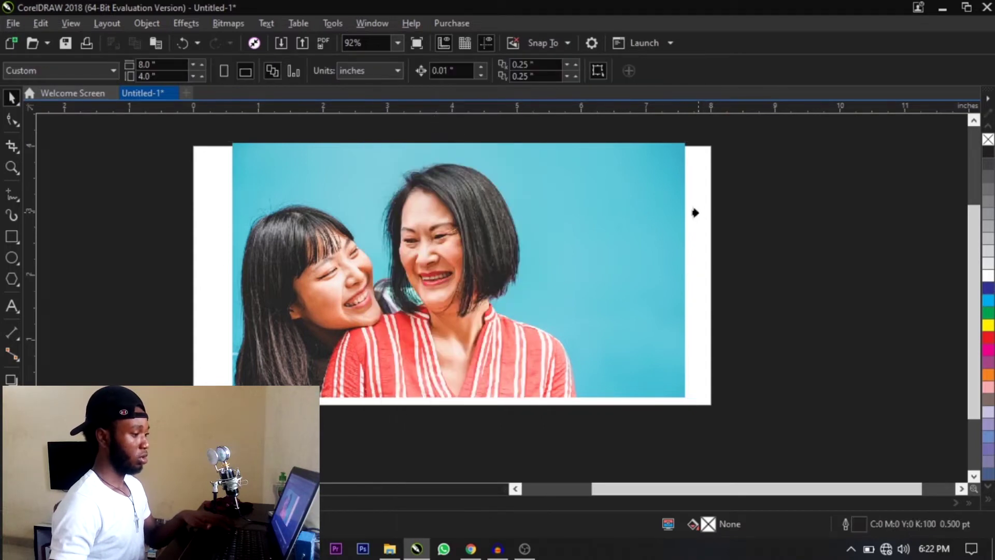
click(696, 213)
Inside the PowerClip frame, centre the photo, enlarge it to about 7.22 by 4.06 inches and shift it to the frame's left side
double_click(642, 238)
click(644, 237)
key(p)
drag(641, 336, 600, 347)
mouse_move(639, 404)
mouse_down()
mouse_move(647, 412)
mouse_move(630, 401)
mouse_up()
Draw a rectangle about 3.18 by 4.56 inches over the right end of the photo and the blank strip beside it
click(12, 237)
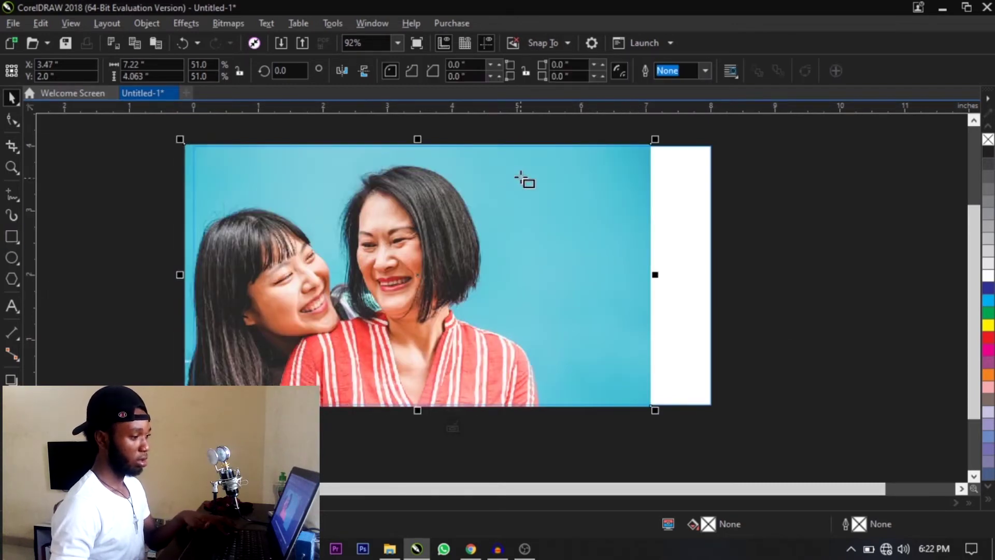
drag(552, 136, 758, 431)
key(space)
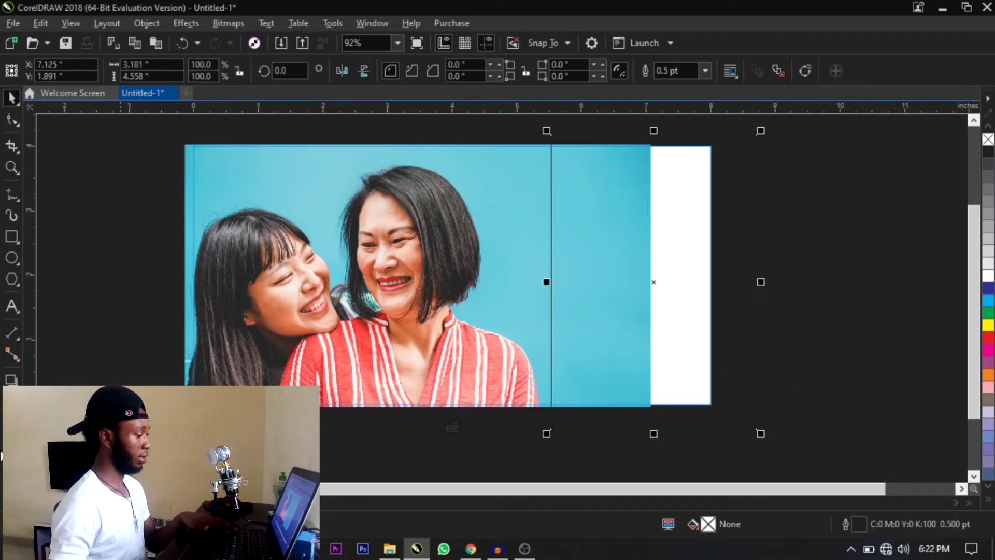
Fill the new rectangle with the light blue (R104 G204 B220) sampled from the photo's background and send it behind the photo
key(i)
click(571, 209)
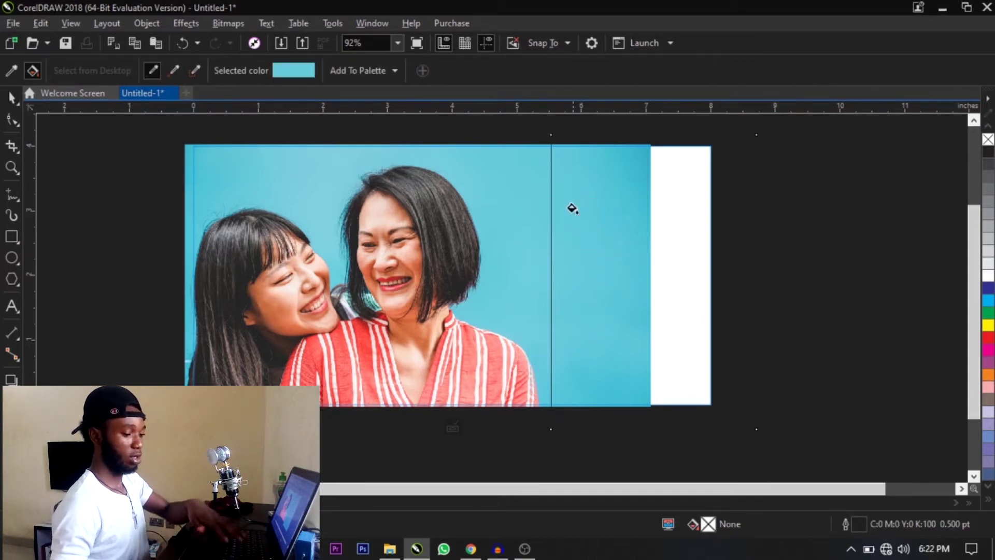
click(572, 208)
key(space)
key(shift+Page_Down)
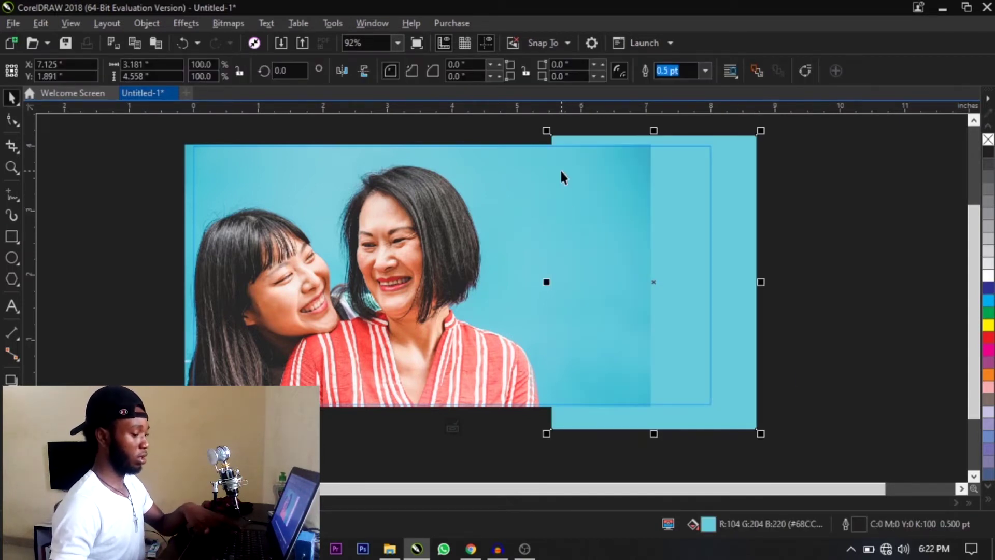
Delete the light-blue rectangle behind the photo and select the photo
key(space)
click(11, 401)
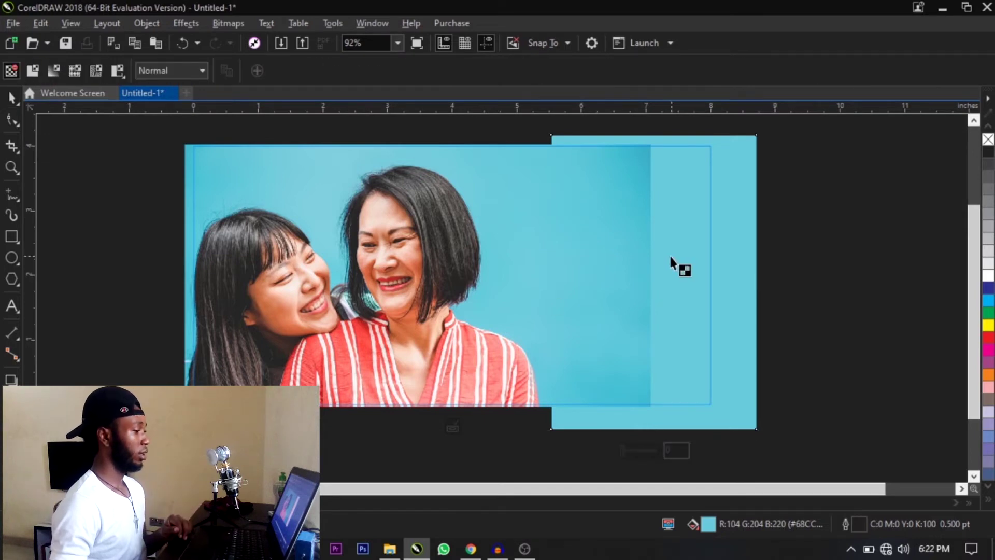
key(space)
click(673, 260)
key(Delete)
click(604, 267)
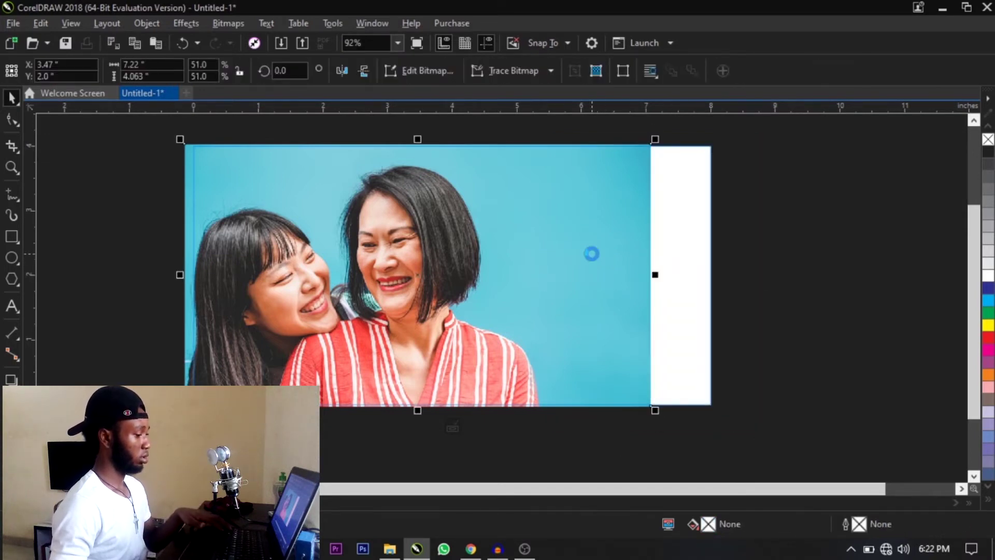
Crop a duplicate of the photo to a narrow right-end strip and stretch it to about 1.43 inches wide, covering the page's blank area
click(8, 121)
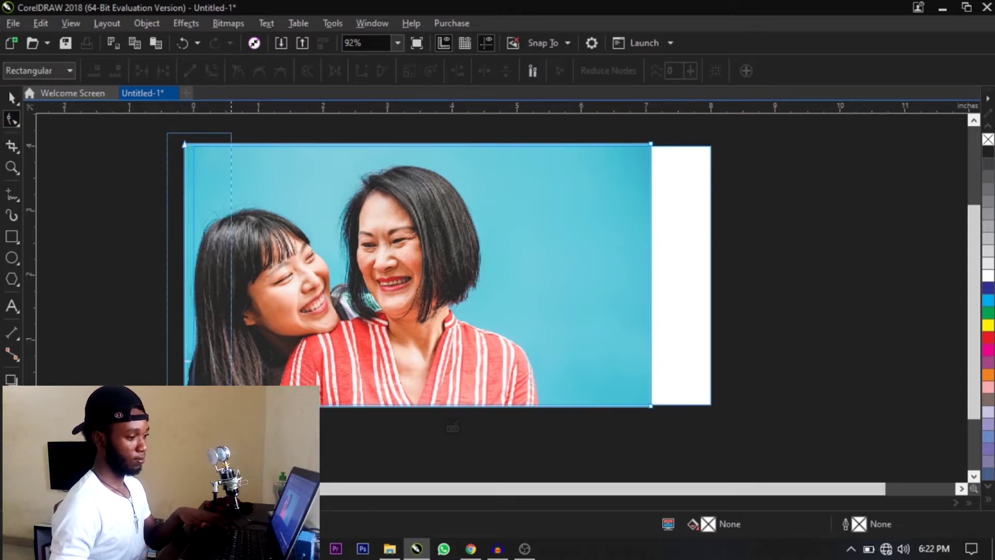
drag(185, 406, 626, 384)
key(space)
drag(655, 274, 722, 276)
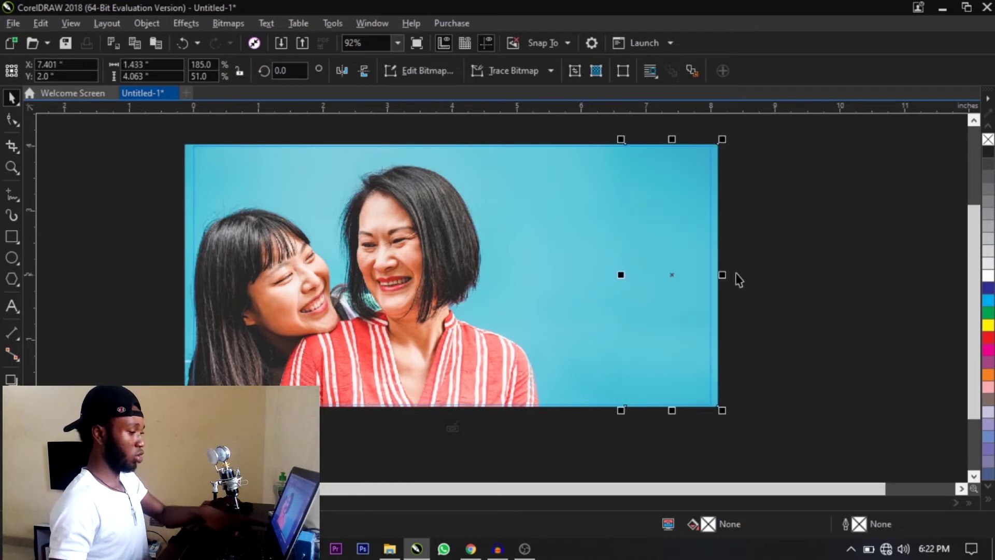
click(787, 268)
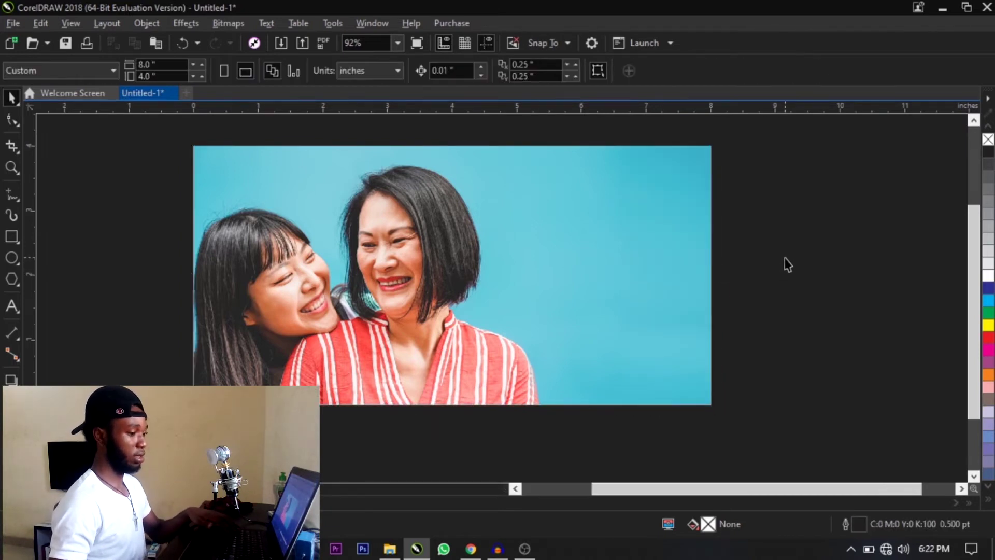
Draw a rectangle about 3.76 by 0.88 inches from the mother's face across the blue background beside her
key(shift+F4)
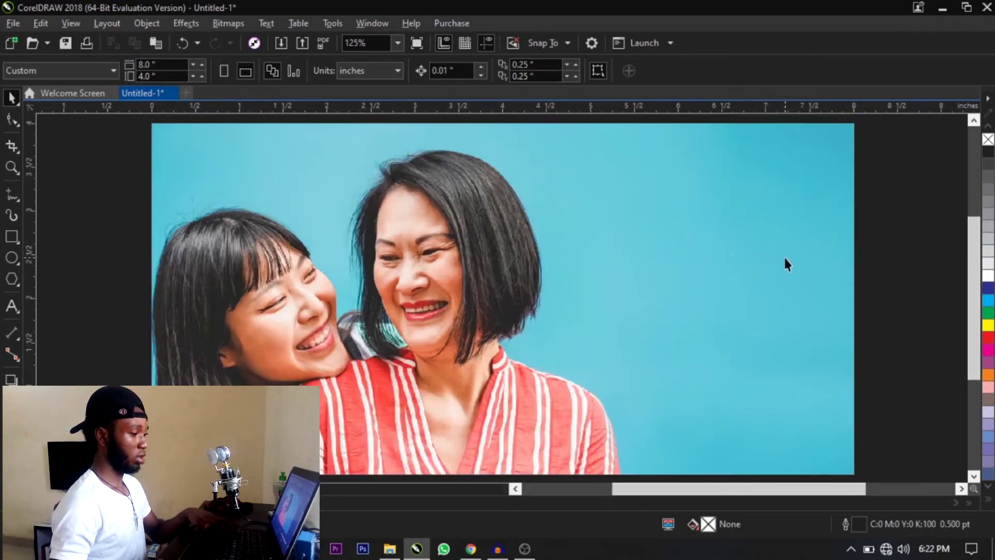
scroll(786, 259, down, 1)
key(z)
drag(241, 176, 746, 409)
key(space)
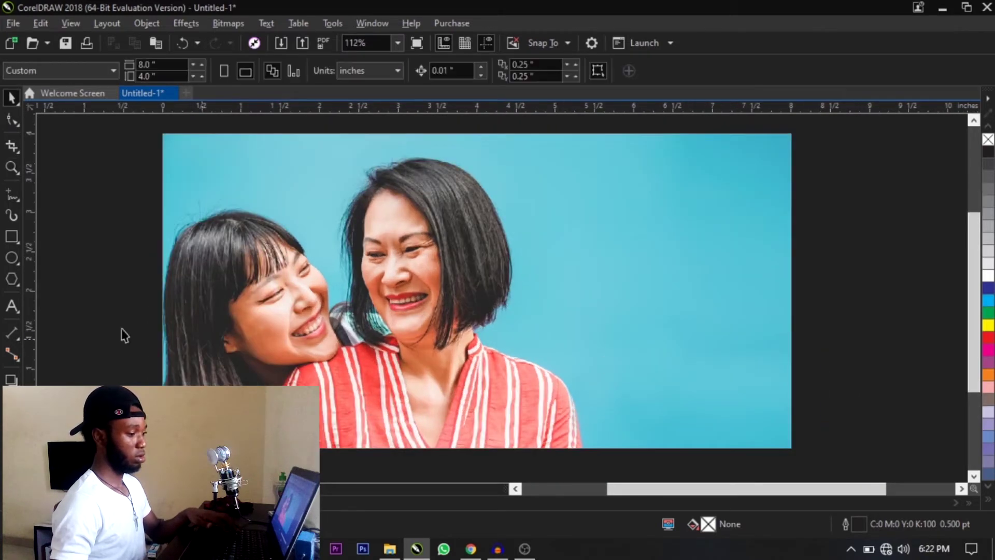
click(19, 244)
drag(701, 244, 405, 313)
key(space)
drag(546, 289, 560, 298)
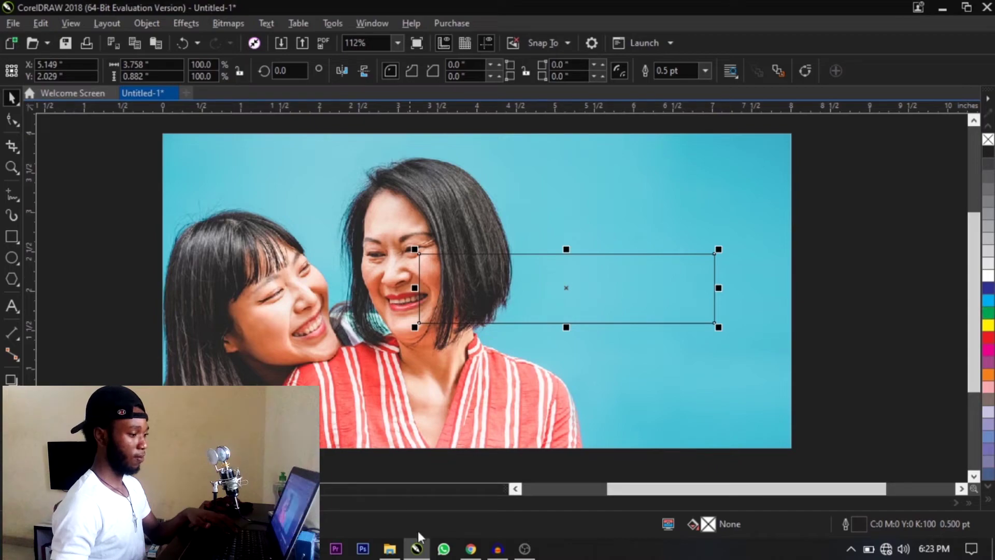
click(469, 549)
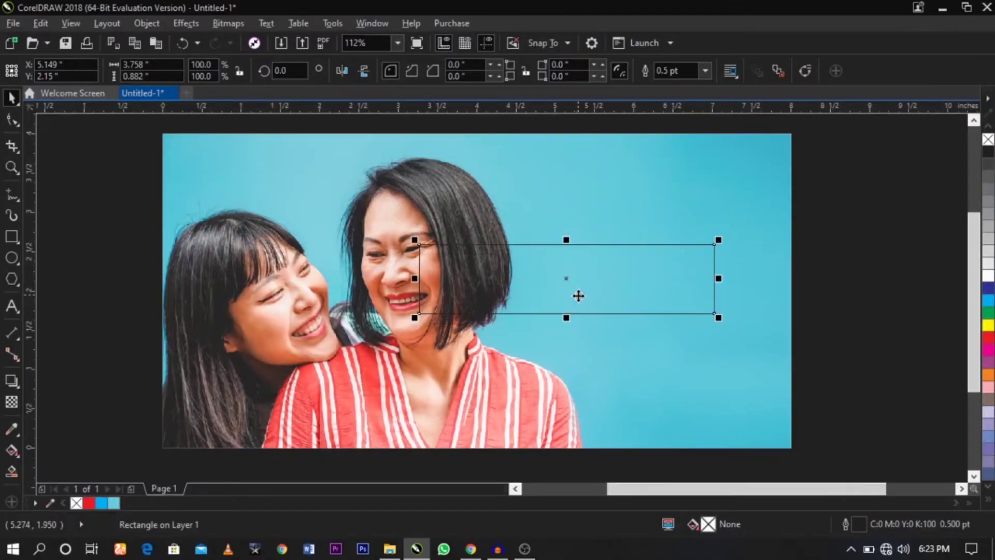
drag(608, 280, 620, 361)
right_click(620, 361)
key(ctrl+z)
key(ctrl+z)
key(ctrl+z)
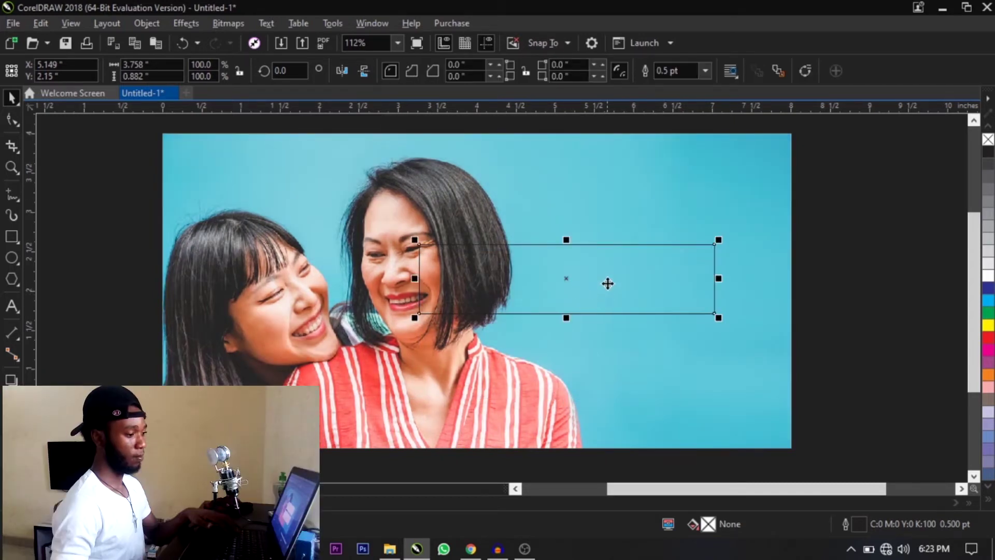
Duplicate the rectangle just below itself and give both rectangles a white fill with no outline
drag(608, 280, 627, 289)
right_click(621, 361)
shift+click(625, 291)
click(988, 275)
right_click(988, 139)
drag(639, 287, 647, 275)
click(644, 276)
Add the text "knock out" and "text effect" on two lines and move it to the blue area above the rectangles' right end
click(12, 306)
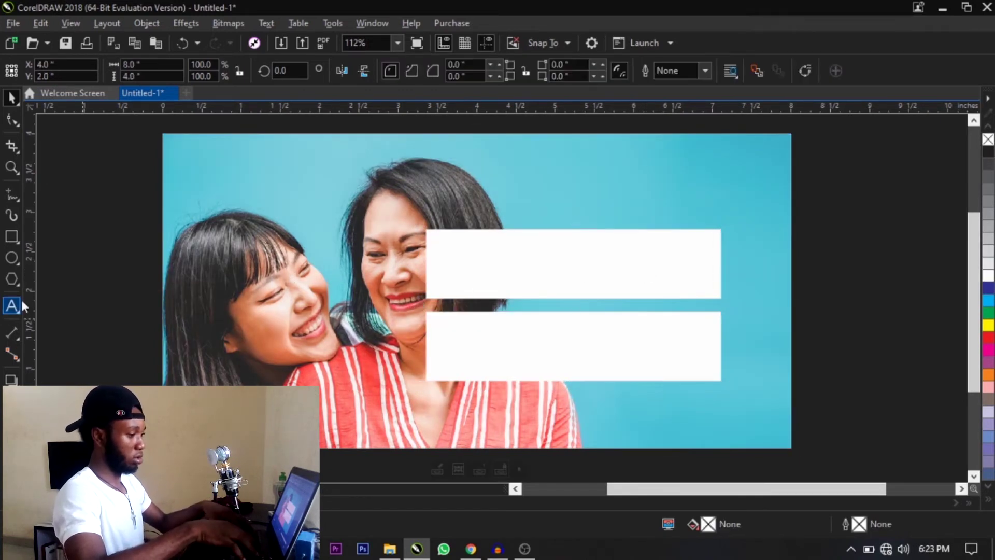
click(250, 228)
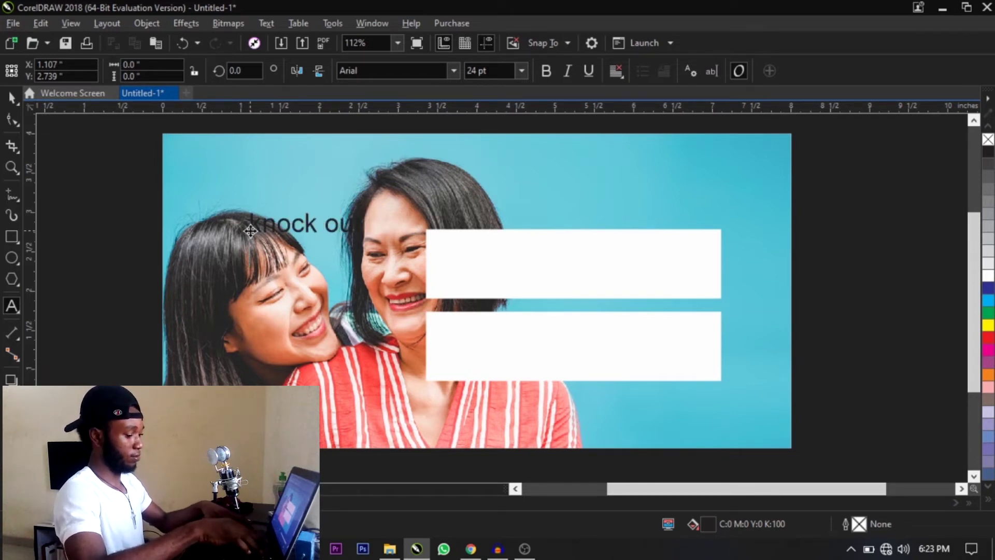
text(knock out text effe)
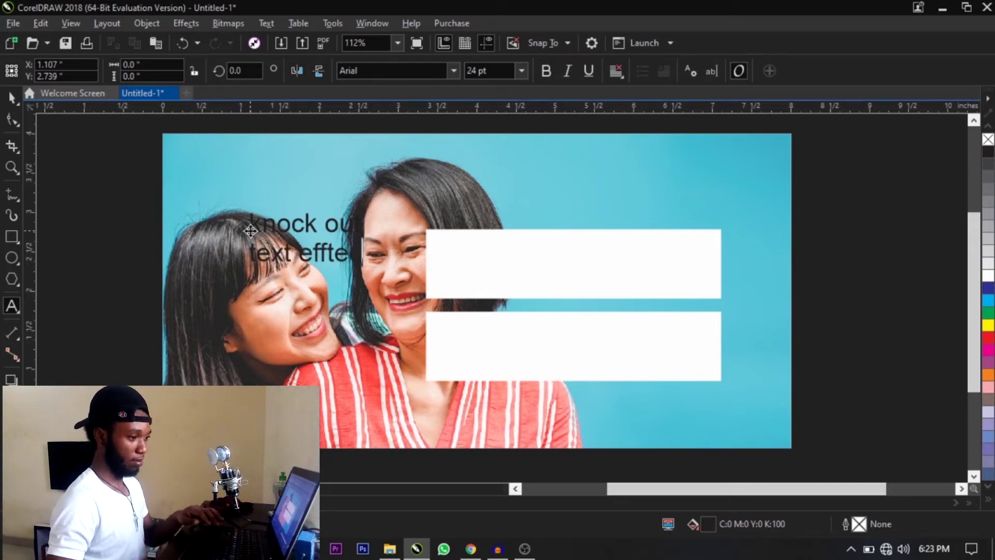
text(ct)
key(ctrl+space)
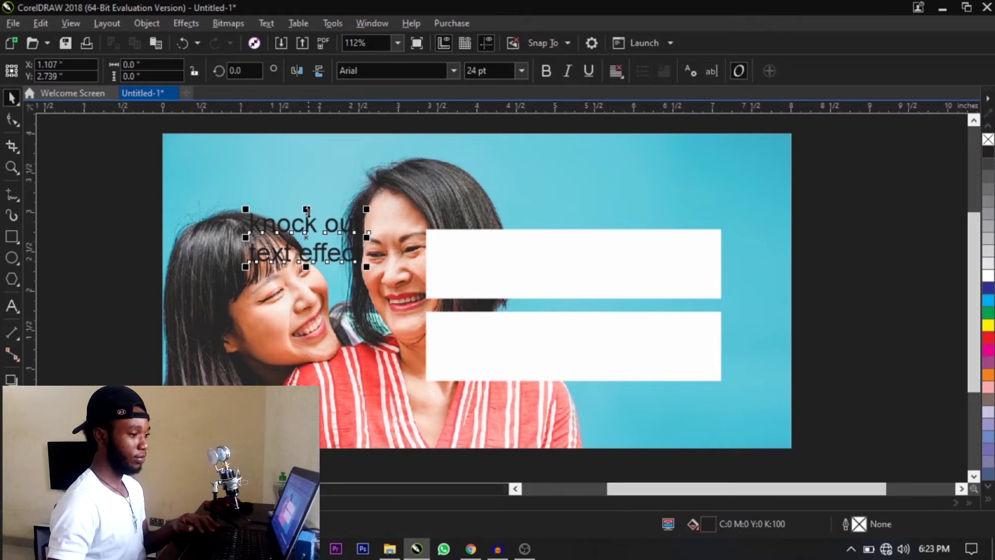
drag(313, 249, 678, 228)
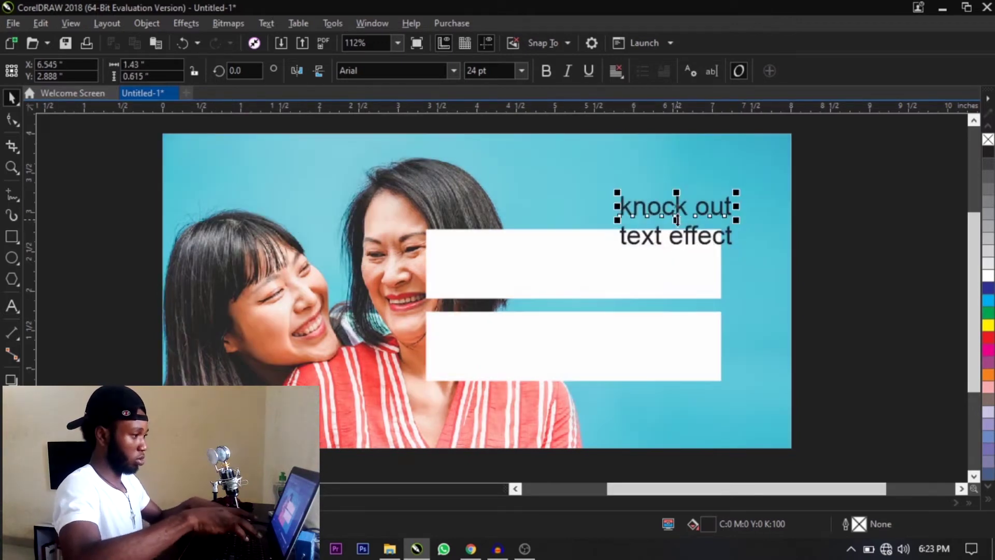
Change the font of the "knock out text effect" text to Harvest
click(850, 164)
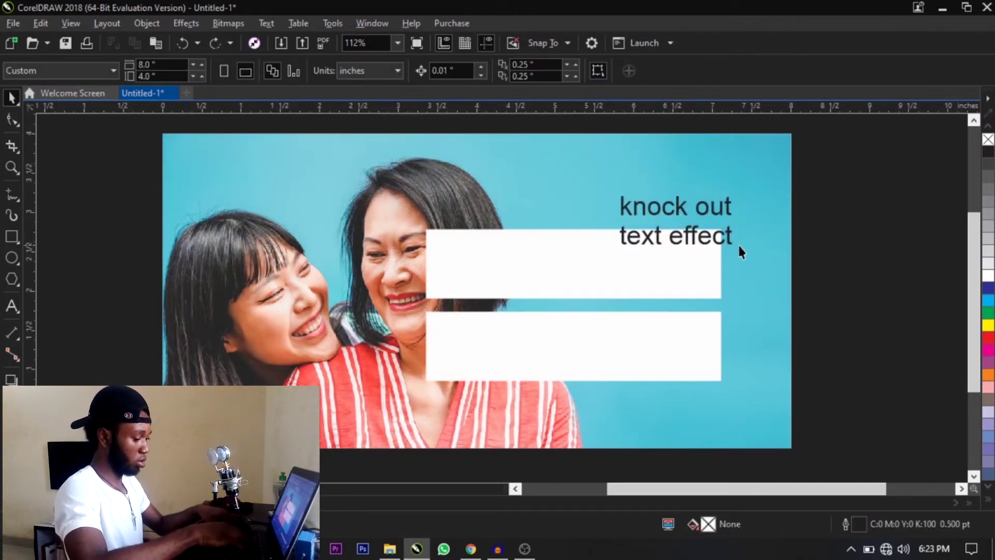
click(697, 209)
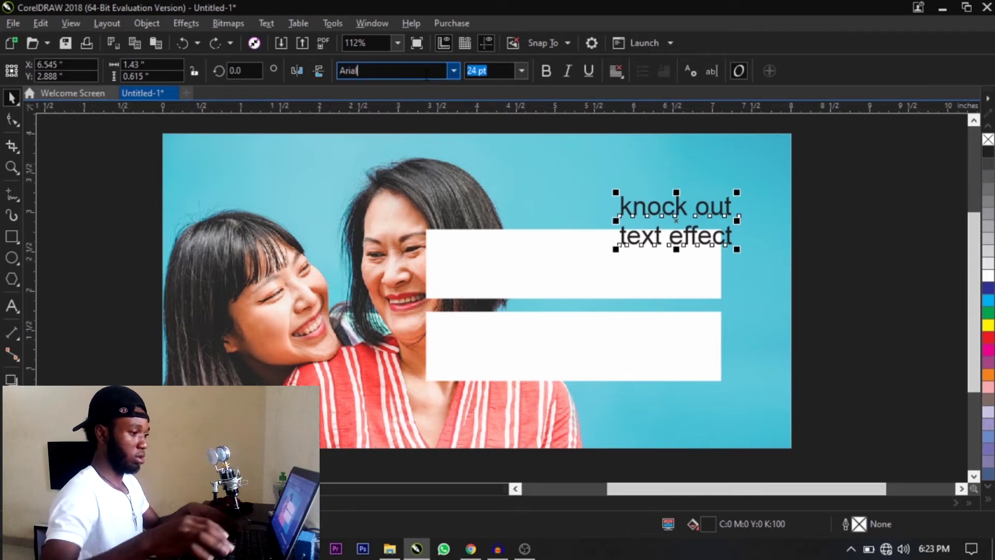
key(BackSpace)
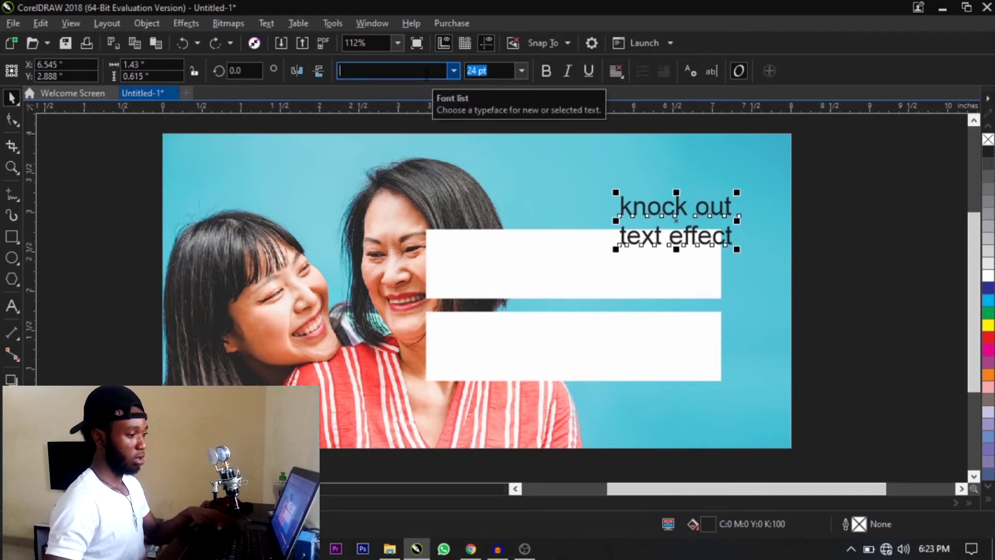
text(Harv)
key(Return)
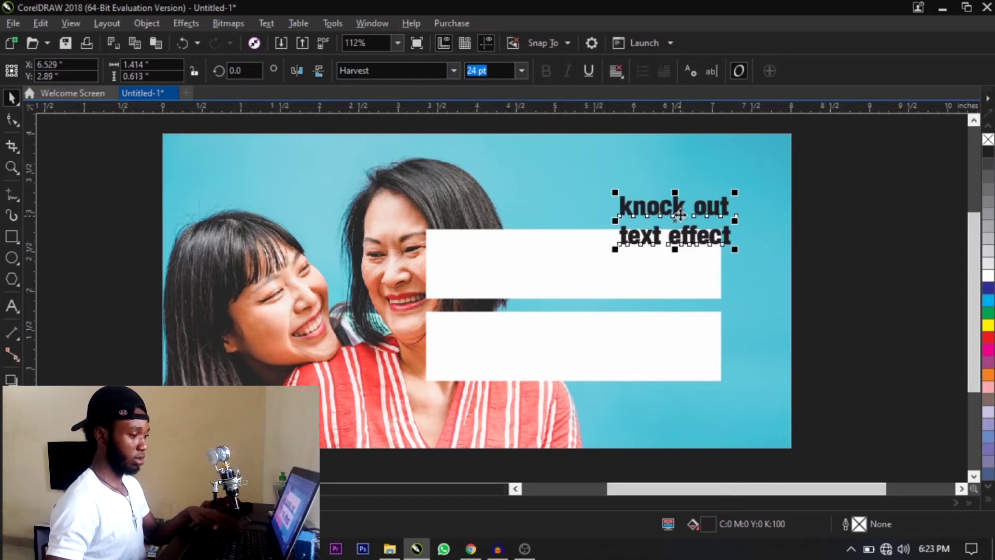
Move the text over the two white rectangles and enlarge it to about 51.8 pt
drag(680, 214, 586, 251)
key(z)
drag(307, 204, 809, 423)
key(space)
drag(591, 240, 584, 341)
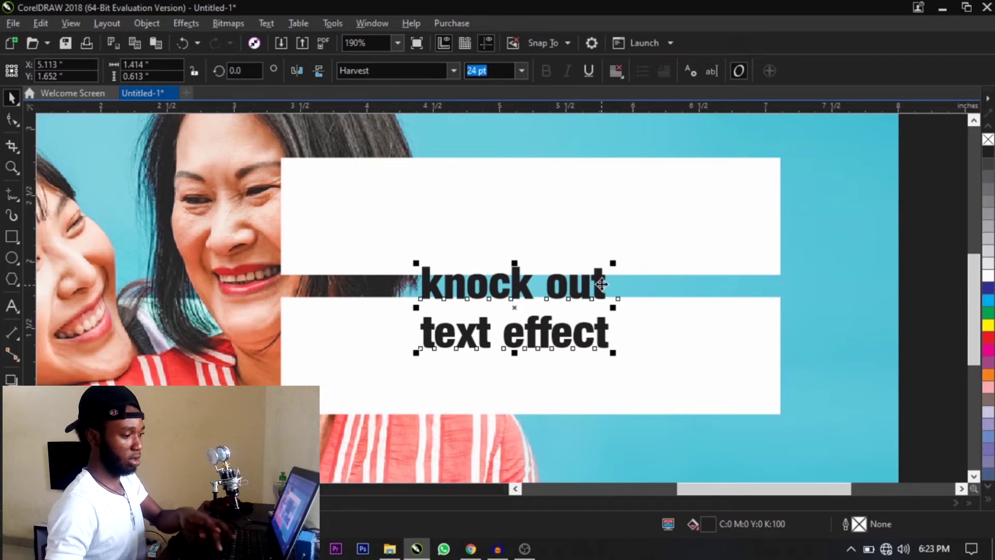
drag(613, 263, 723, 210)
Convert the whole "knock out text effect" text to UPPERCASE
double_click(554, 352)
click(524, 365)
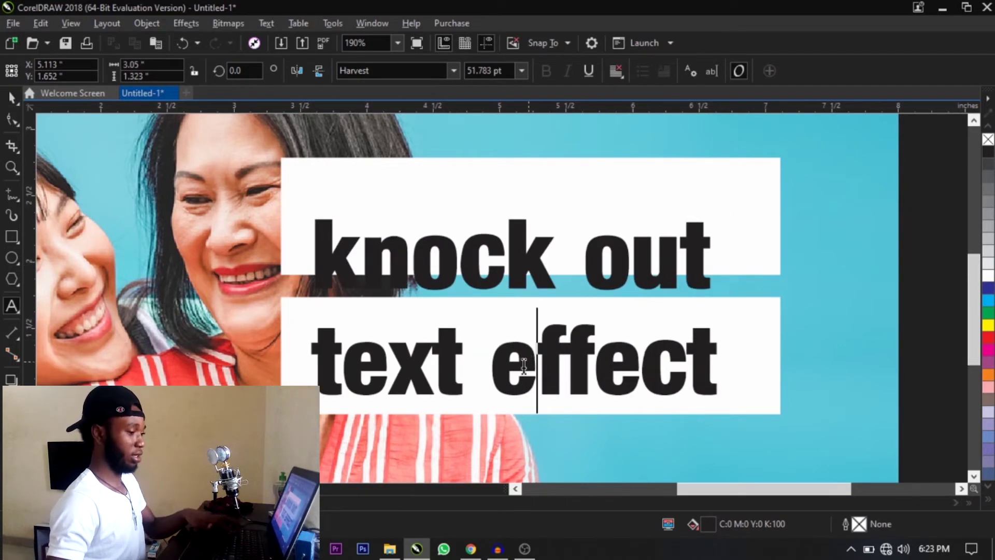
drag(524, 365, 509, 368)
key(ctrl+a)
key(shift+F3)
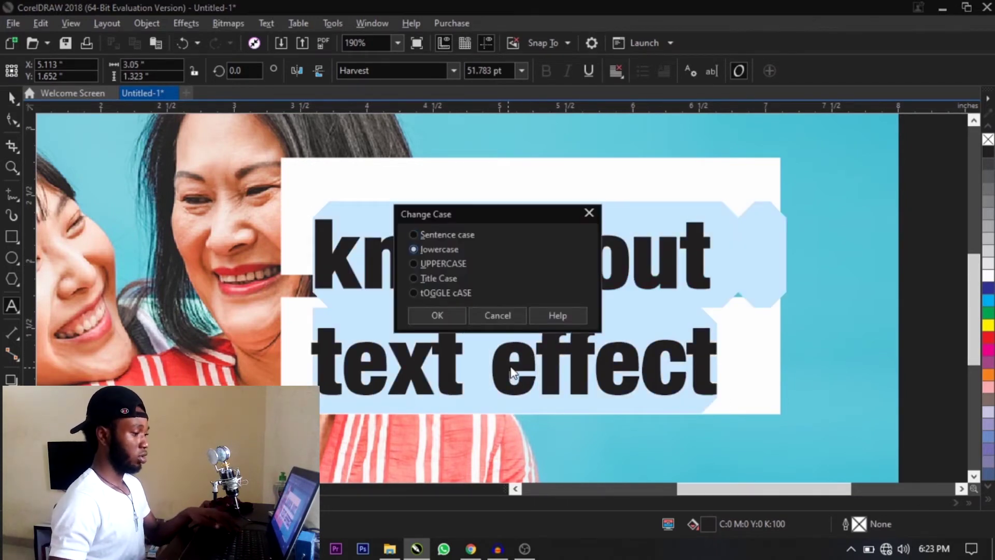
key(u)
key(Return)
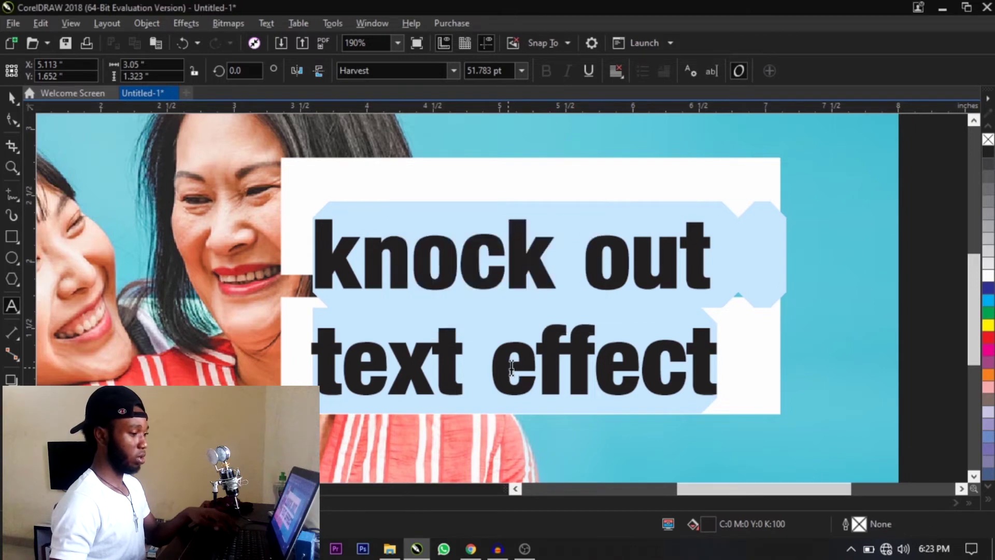
Break the text apart into separate lines, moving KNOCK OUT up and TEXT EFFECT down
key(ctrl+k)
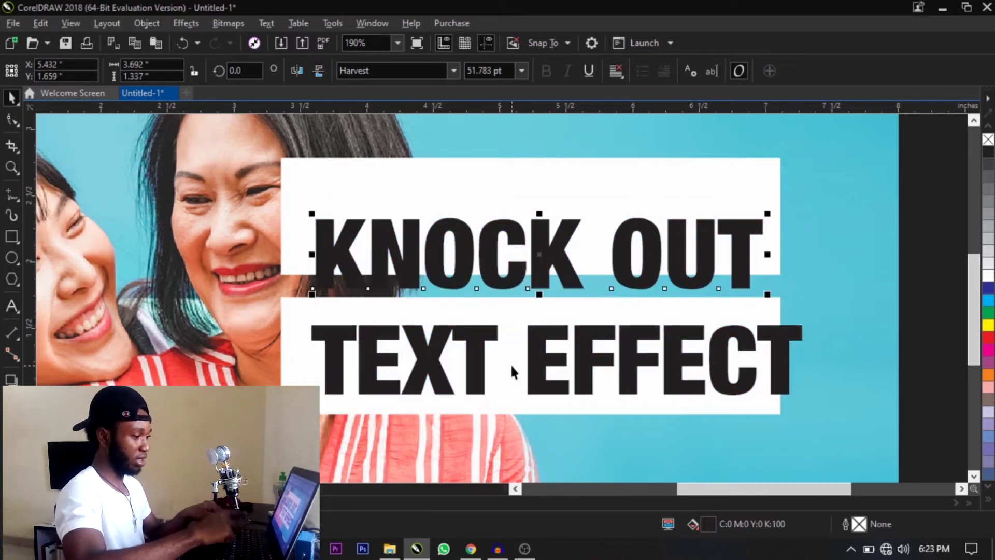
drag(555, 305, 544, 299)
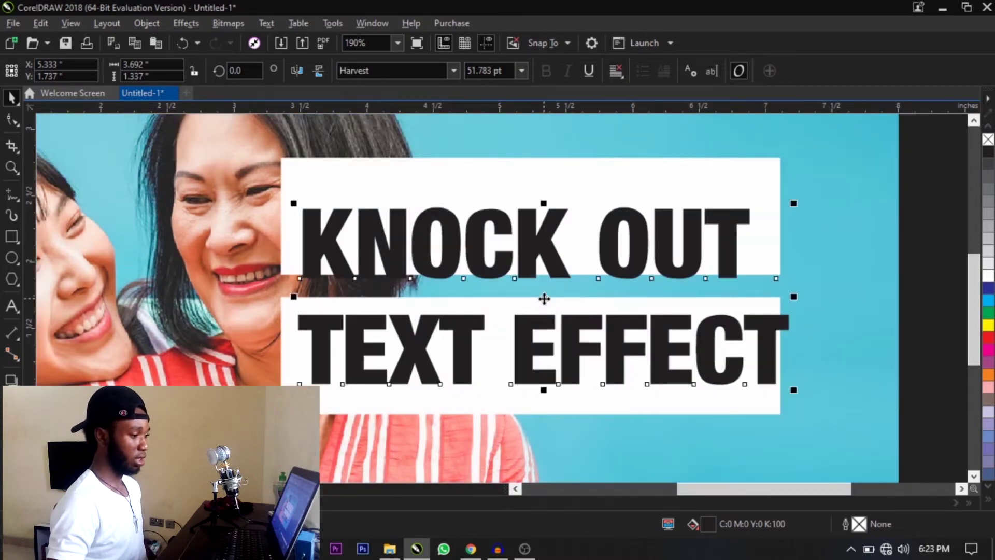
key(Tab)
drag(552, 268, 590, 211)
drag(573, 351, 560, 415)
key(F3)
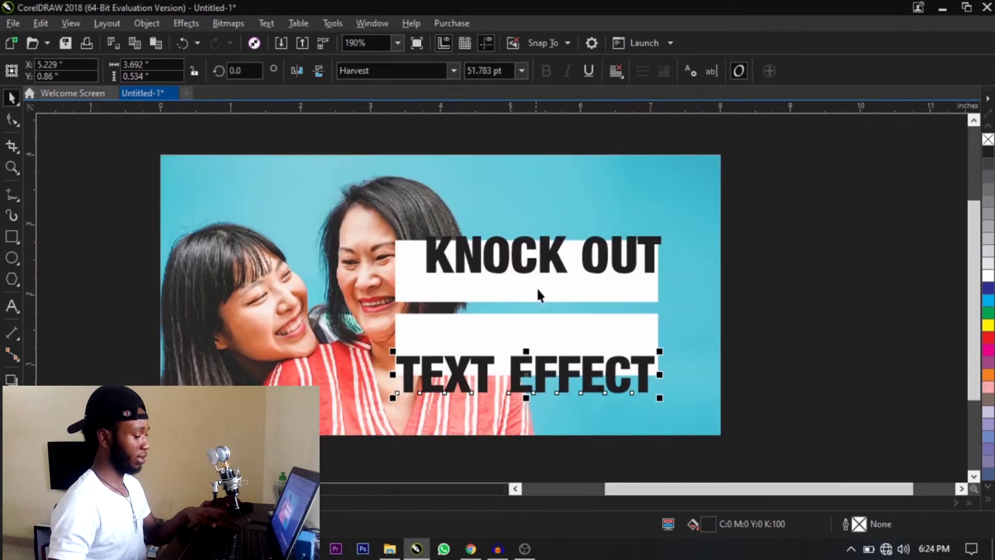
drag(549, 262, 548, 192)
drag(561, 377, 690, 292)
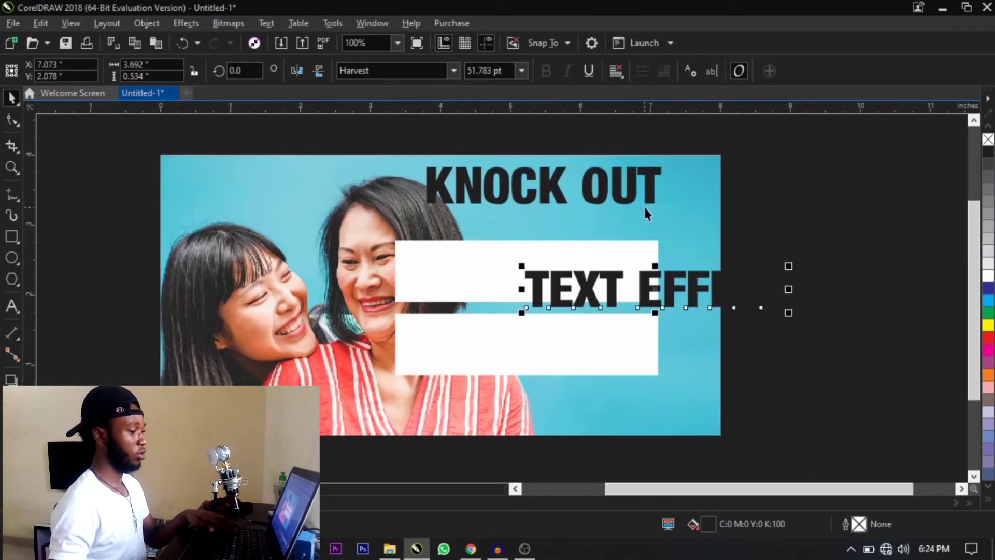
key(ctrl+z)
key(ctrl+z)
key(ctrl+z)
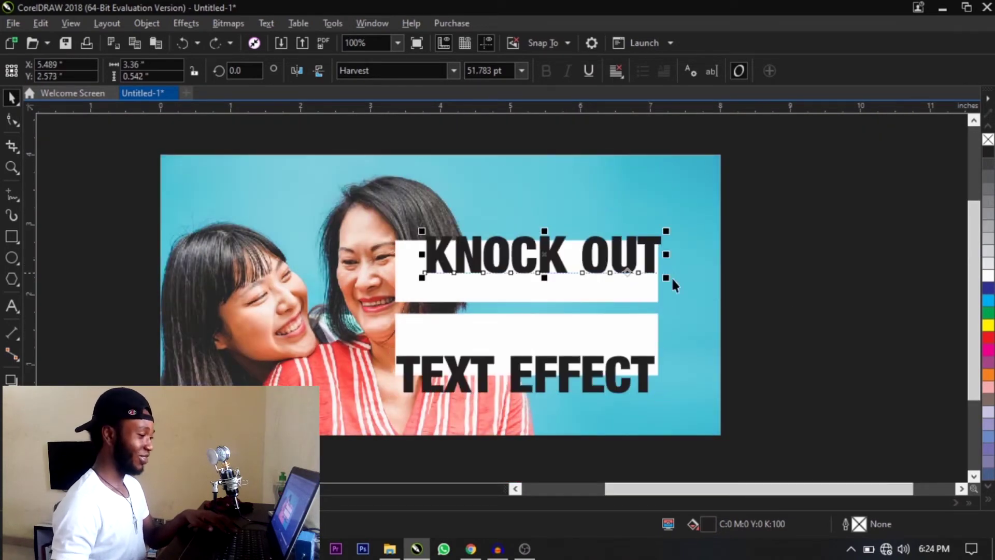
Move the KNOCK OUT line inside the upper white rectangle
key(Escape)
key(z)
drag(284, 189, 724, 423)
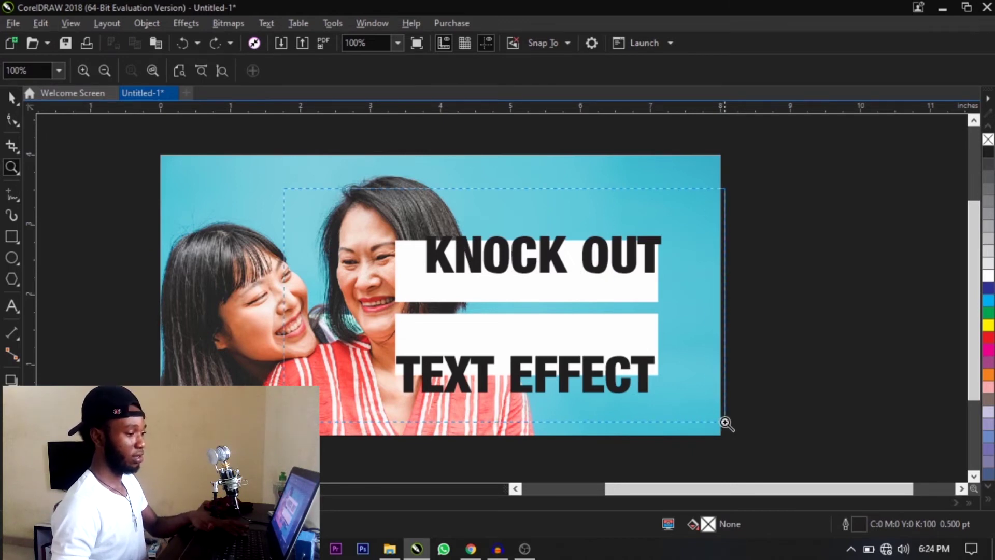
drag(725, 422, 725, 422)
key(space)
drag(700, 238, 681, 268)
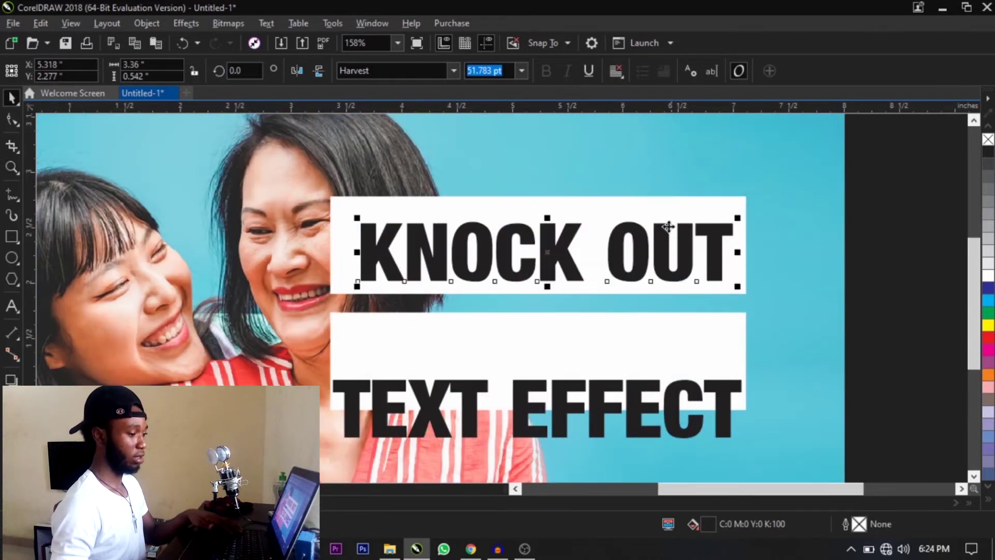
Resize KNOCK OUT and TEXT EFFECT to about 3.2 inches wide and centre each line in its white rectangle
click(917, 293)
drag(730, 413, 724, 393)
shift+click(717, 283)
click(840, 337)
click(695, 267)
scroll(724, 262, up, 3)
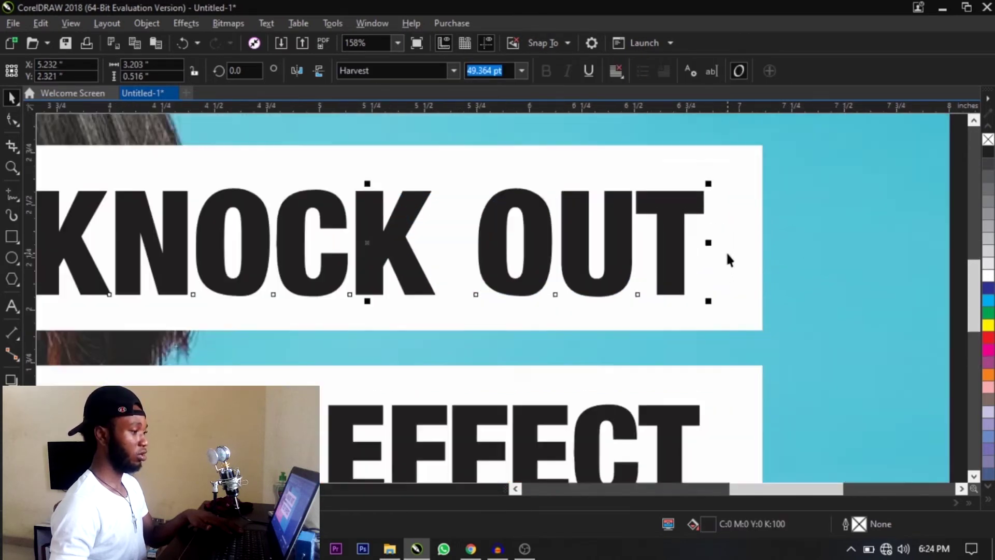
scroll(596, 222, down, 4)
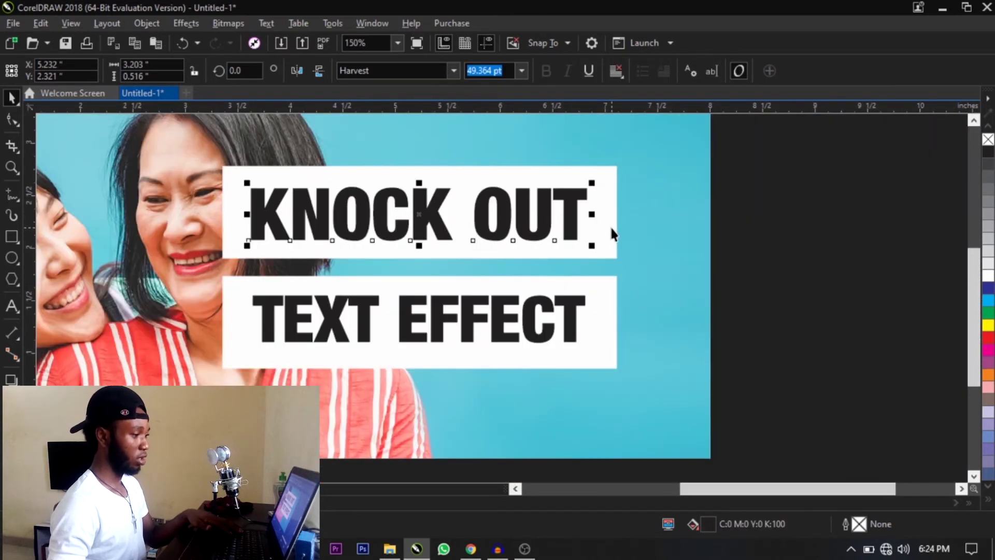
Trim each white rectangle with the text line lying on it and delete both black text lines
click(611, 228)
click(597, 322)
click(599, 326)
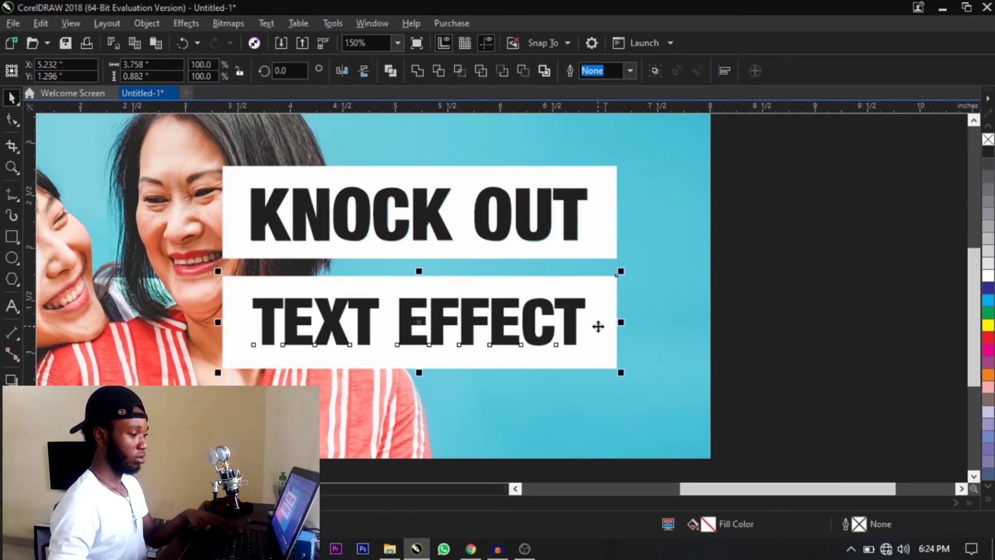
click(442, 70)
key(Escape)
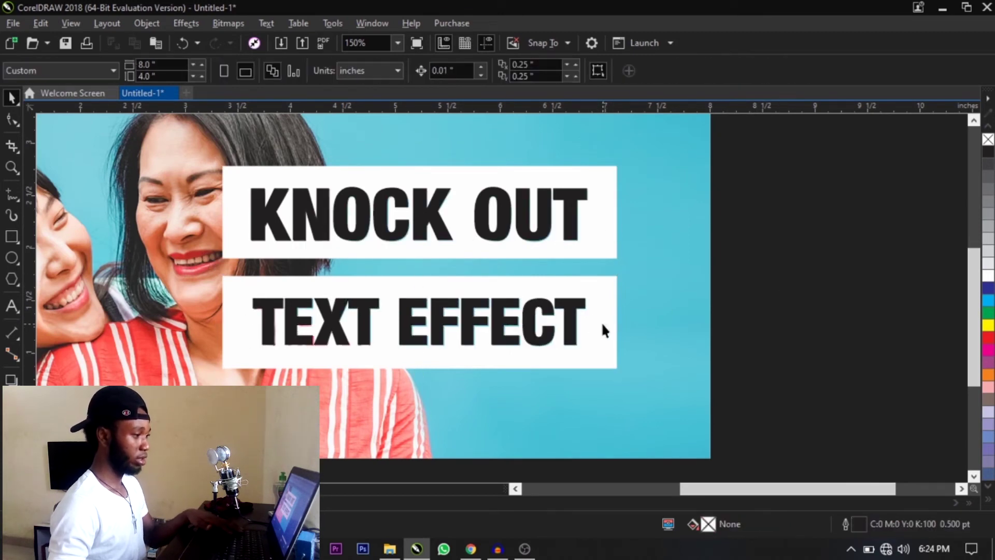
shift+click(572, 204)
key(Delete)
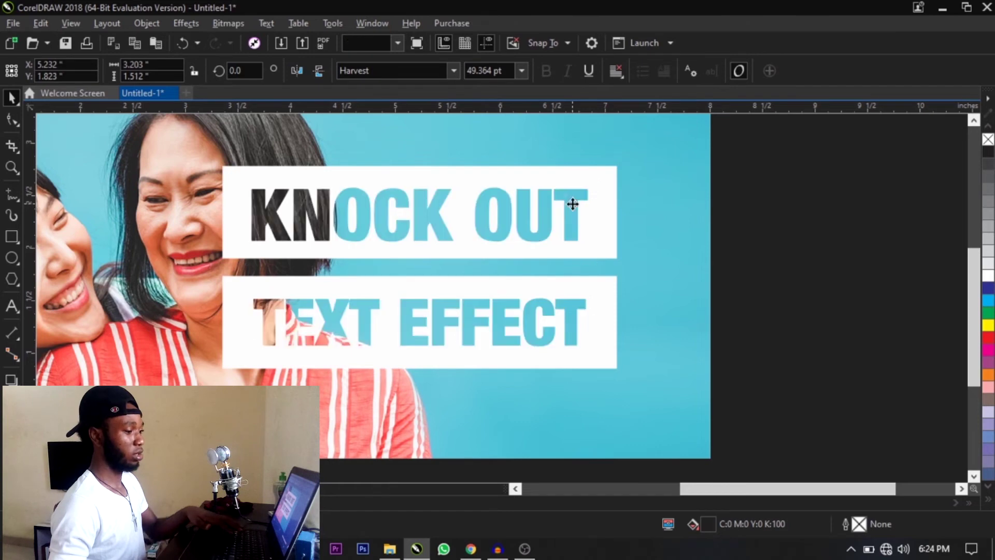
Rotate both white knock-out rectangles together about 11.2 degrees counter-clockwise
scroll(572, 204, down, 1)
key(z)
drag(696, 364, 206, 101)
key(space)
key(shift+F4)
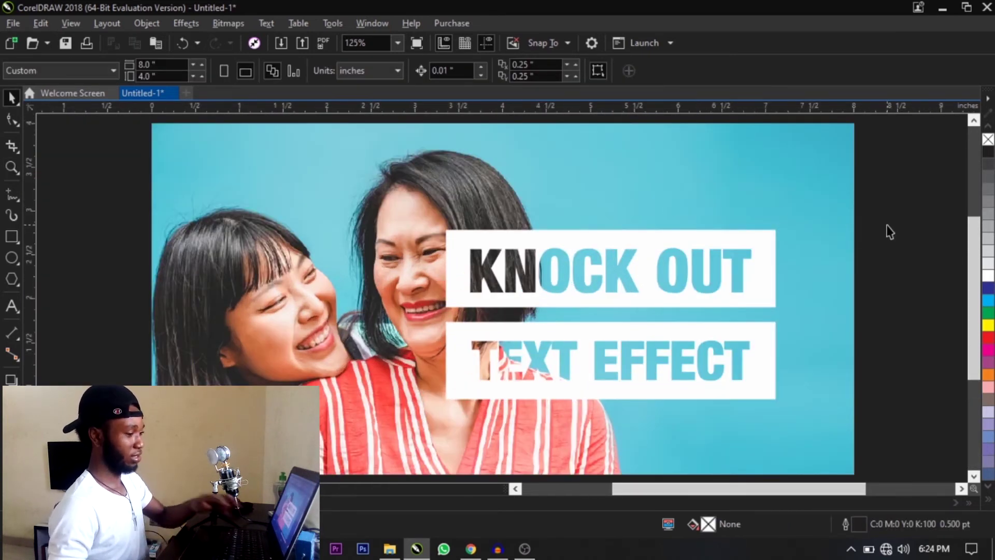
drag(346, 475, 346, 475)
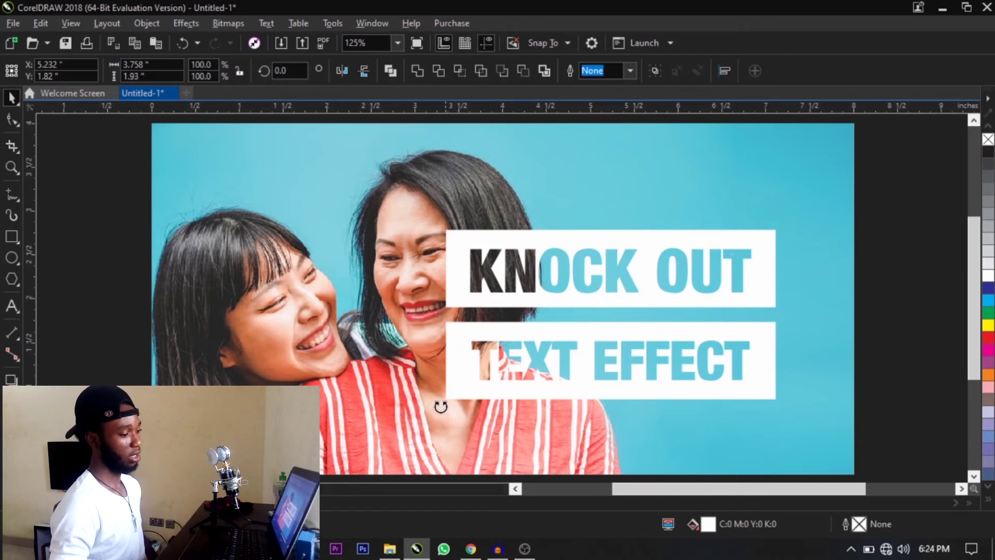
drag(441, 407, 466, 427)
drag(596, 372, 596, 366)
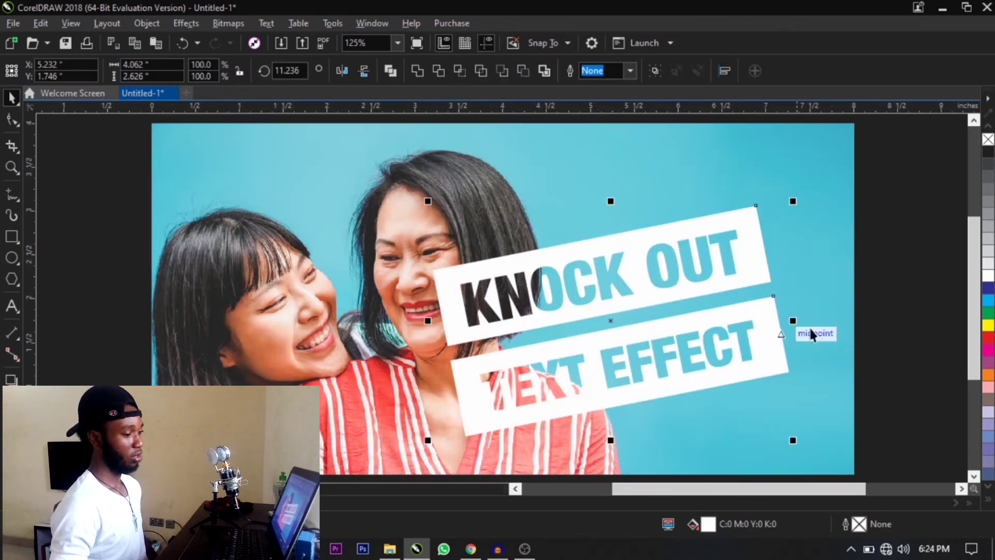
click(898, 302)
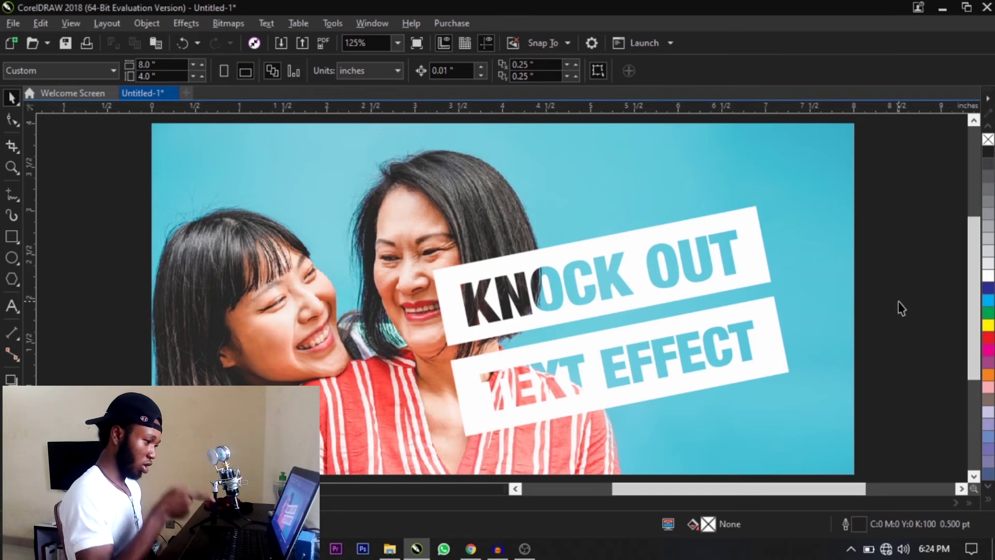
Add a horizontally cast drop shadow from left edge to right edge on each white rectangle, with 50 opacity and 15 feathering
click(754, 263)
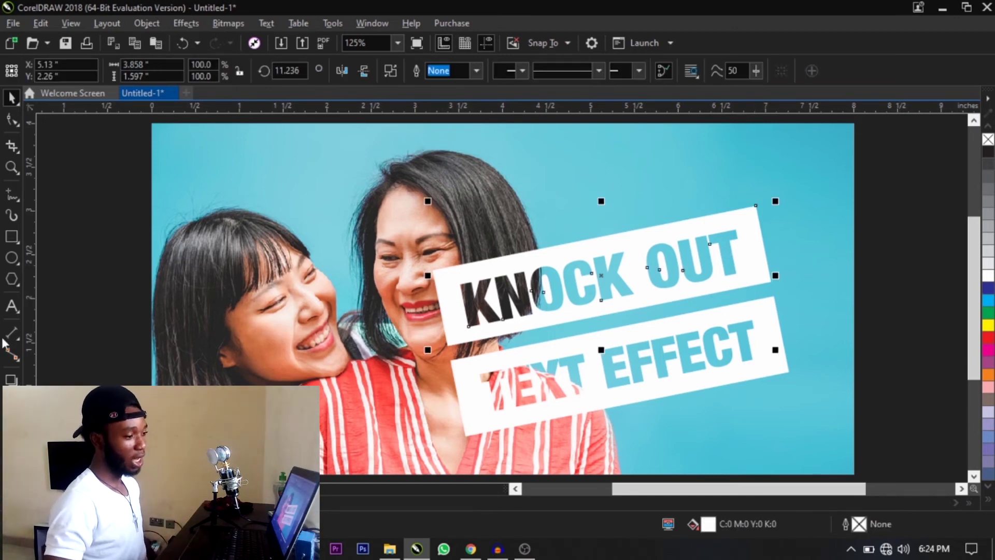
click(12, 378)
drag(449, 327, 770, 279)
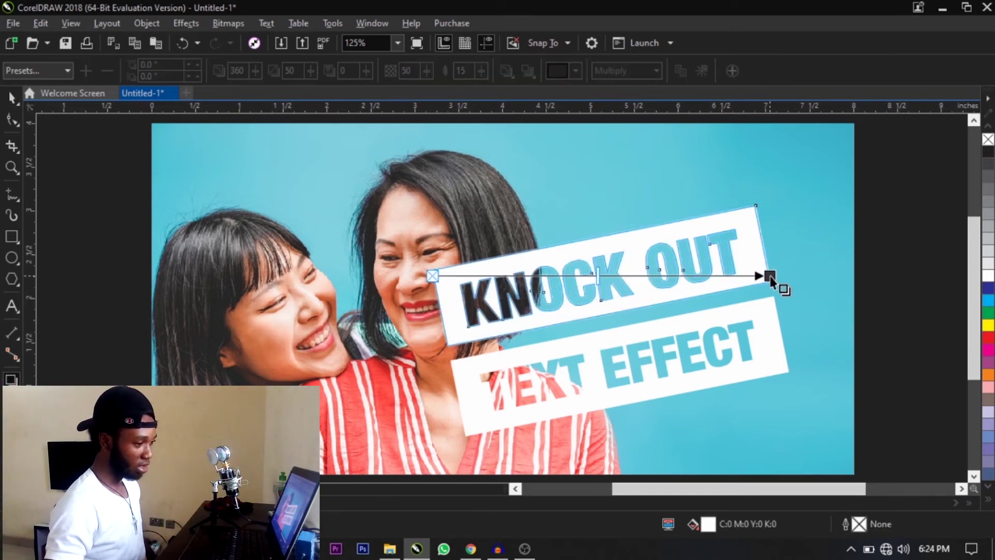
drag(457, 402, 811, 368)
scroll(798, 367, up, 2)
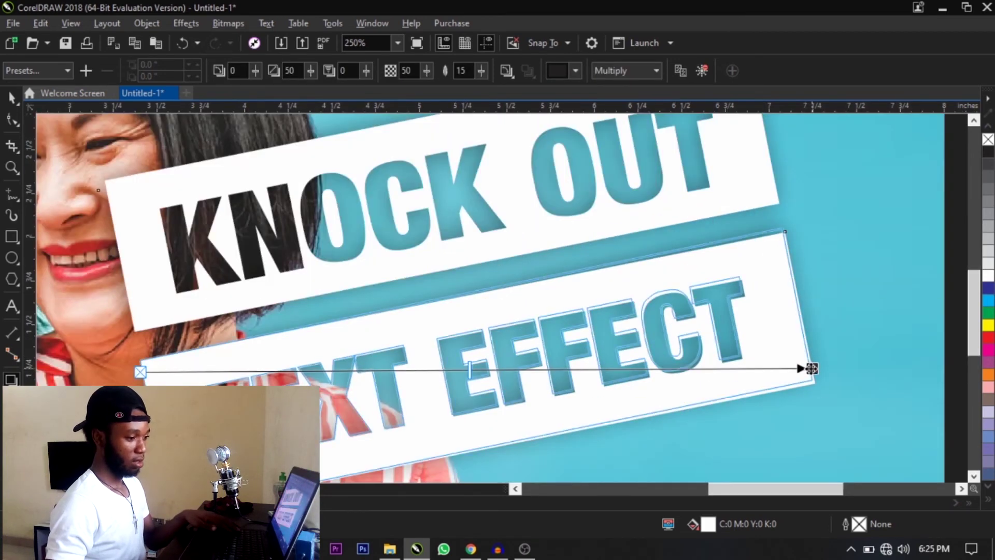
Break the drop shadow apart from the TEXT EFFECT rectangle and select the shadow
scroll(625, 313, down, 2)
key(z)
drag(392, 230, 774, 386)
key(space)
key(ctrl+k)
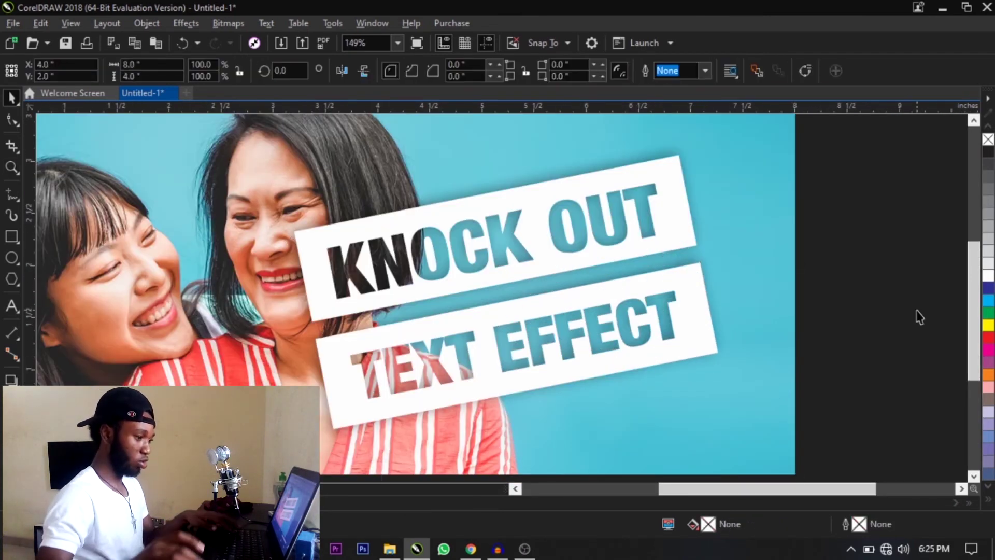
drag(730, 304, 734, 312)
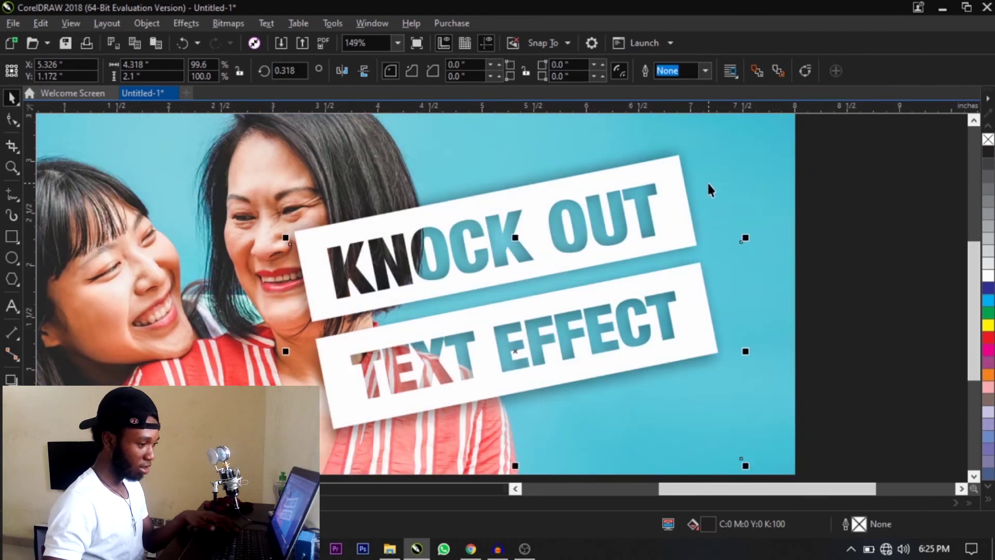